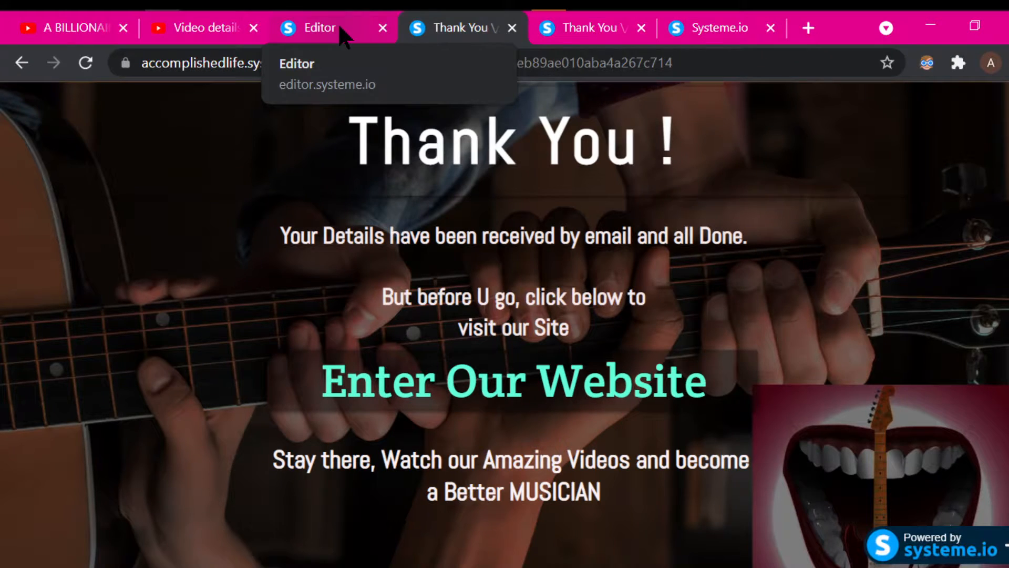
# Switch from the Thank You preview to the page editor's browser tab.
pyautogui.click(340, 29)
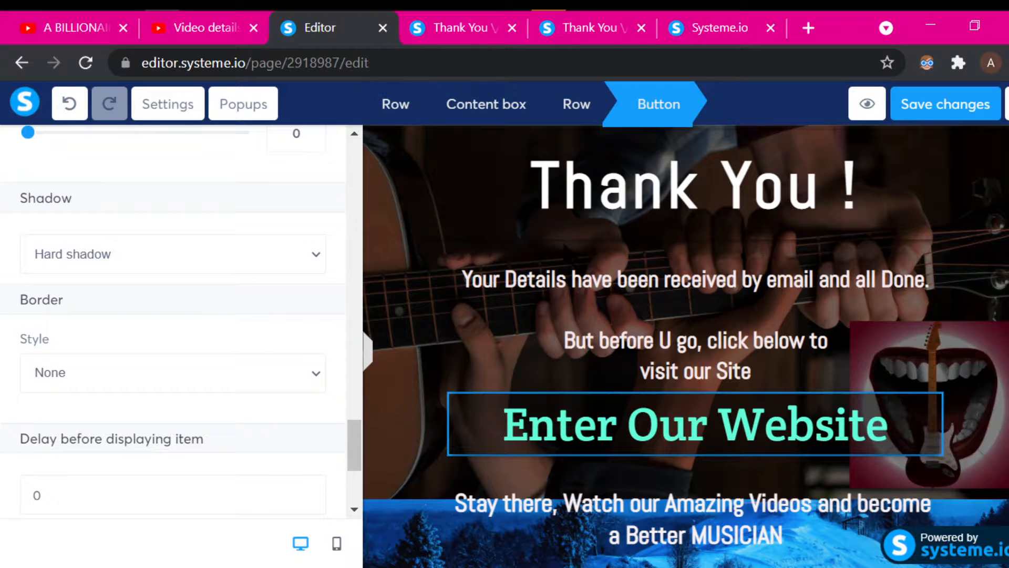
# Toggle between the Thank You preview and the Editor tab, ending on the preview.
pyautogui.click(452, 30)
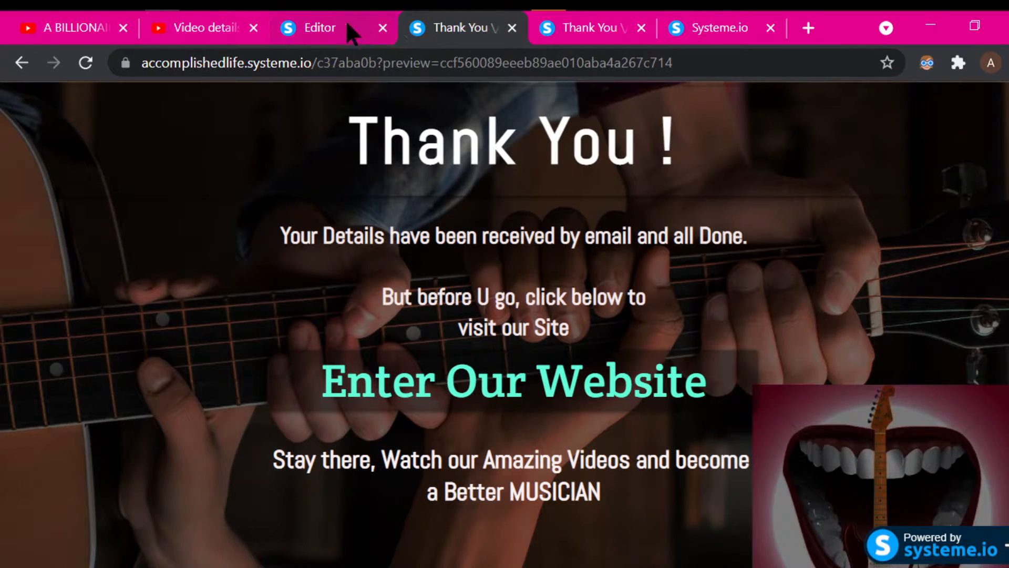
pyautogui.click(319, 32)
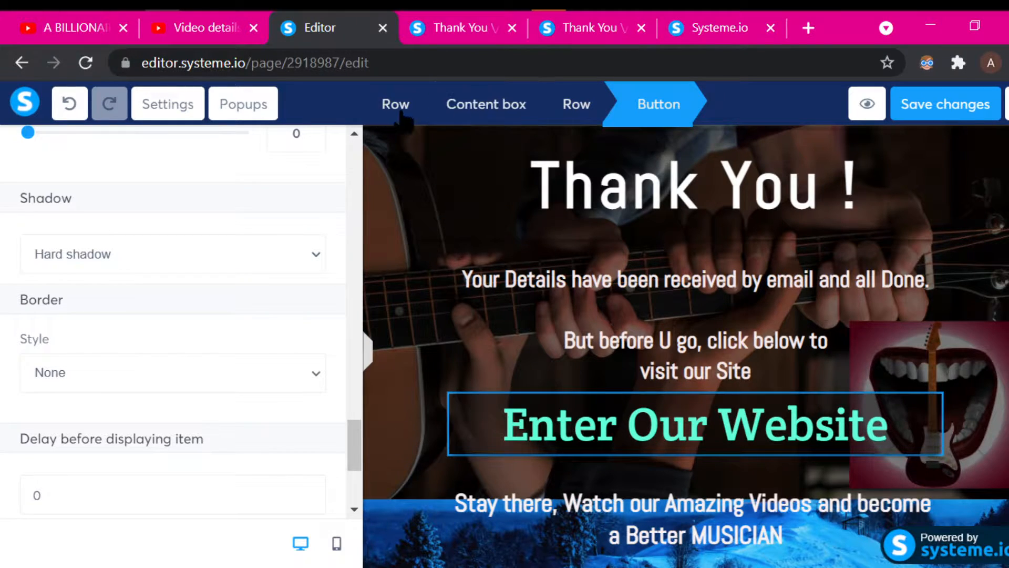
pyautogui.click(469, 38)
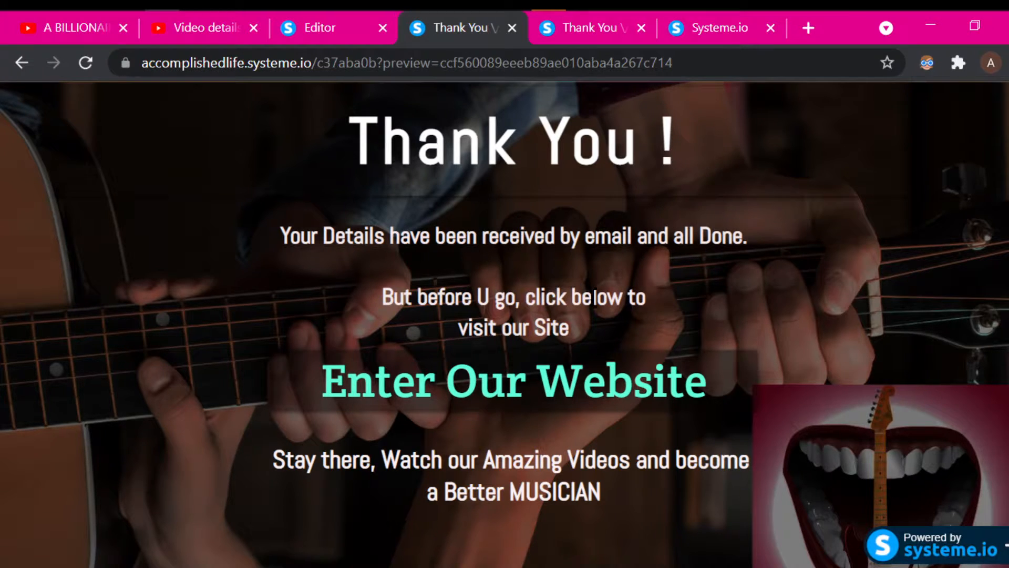
# Load the live Thank You page in its tab, then return to the page editor.
pyautogui.click(589, 31)
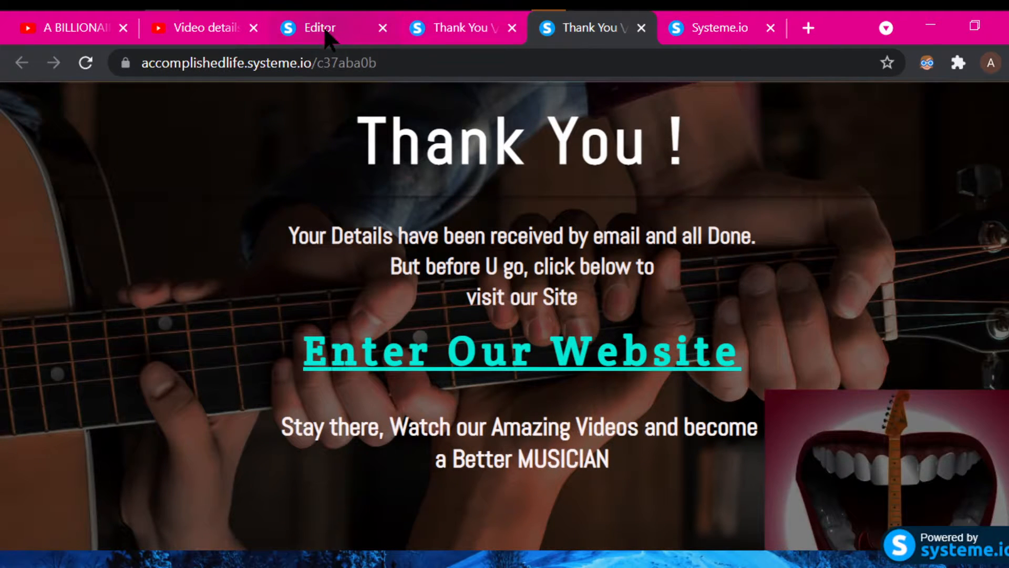
pyautogui.click(327, 38)
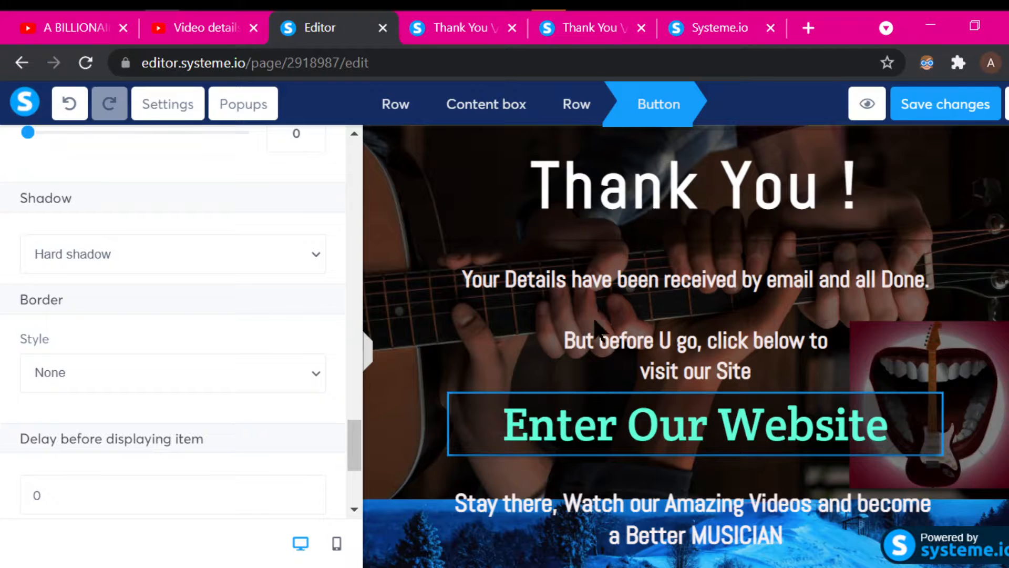
# Retype the 'T' of the 'Thank You !' heading, then deselect it.
pyautogui.click(701, 182)
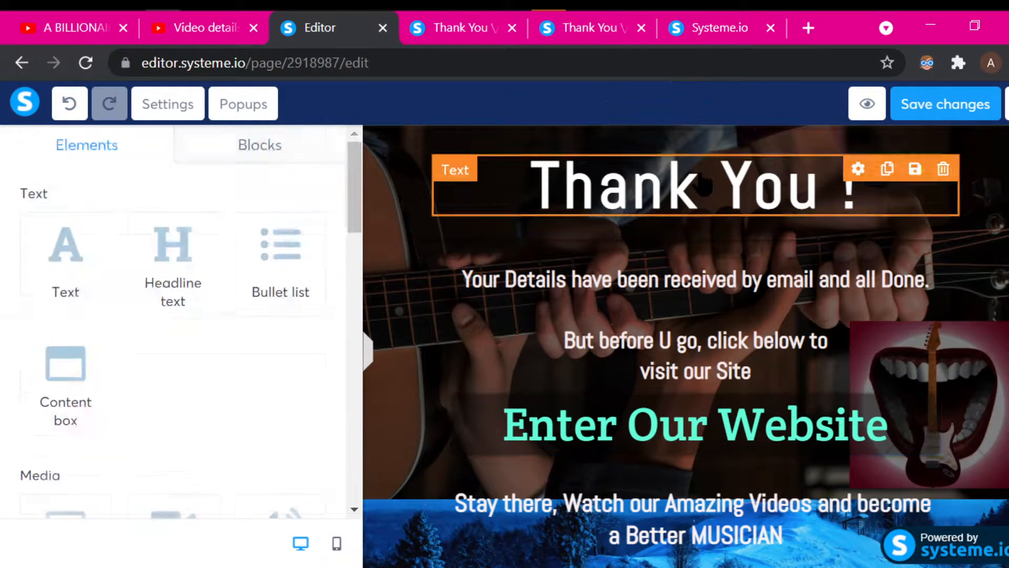
pyautogui.click(571, 177)
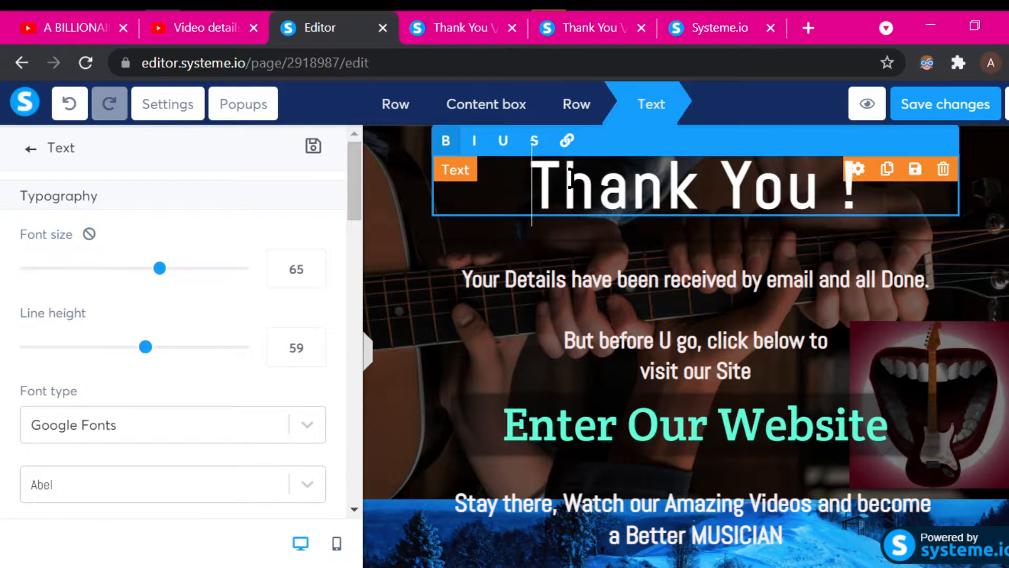
pyautogui.press('Delete')
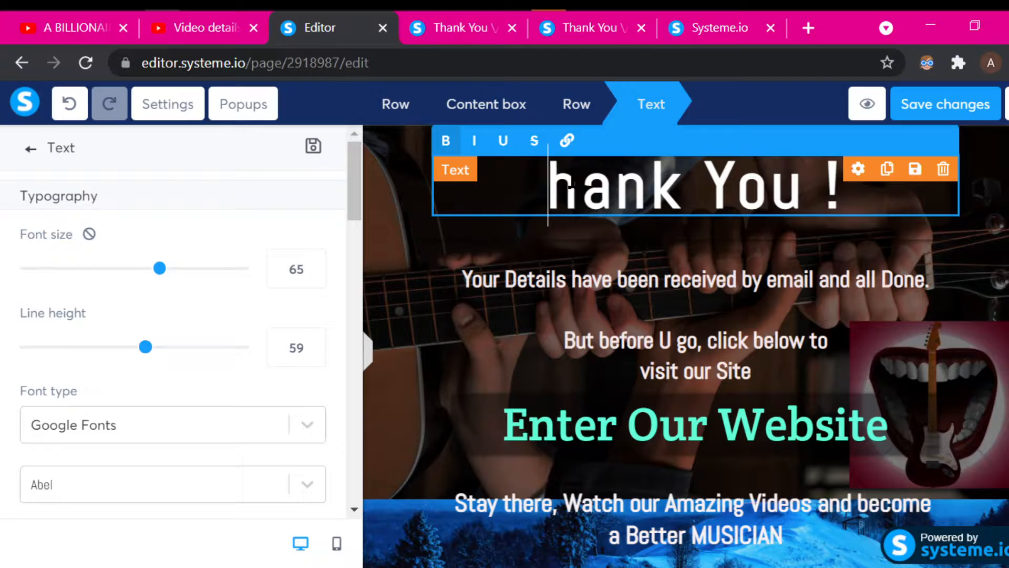
pyautogui.write('T')
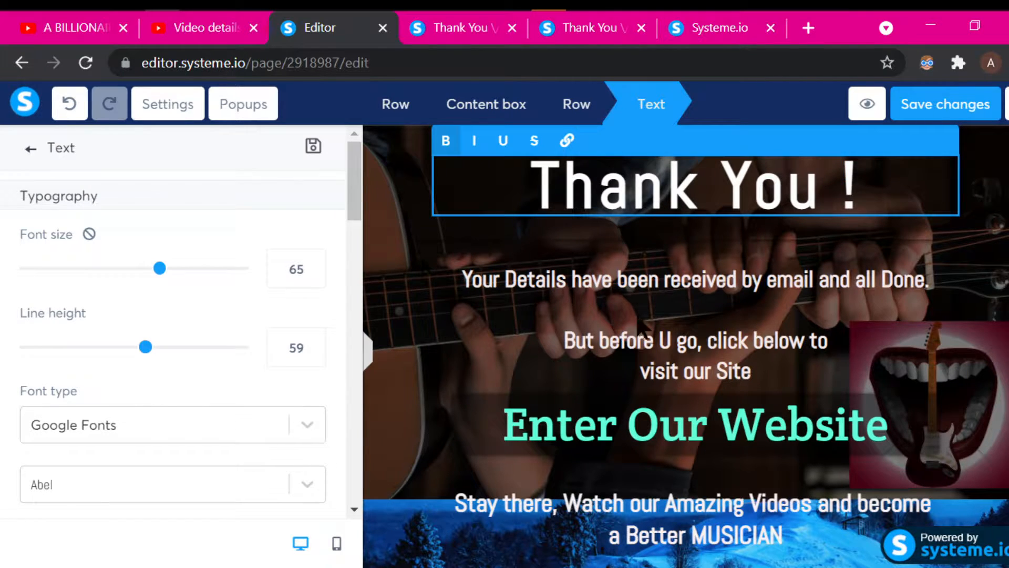
pyautogui.click(657, 280)
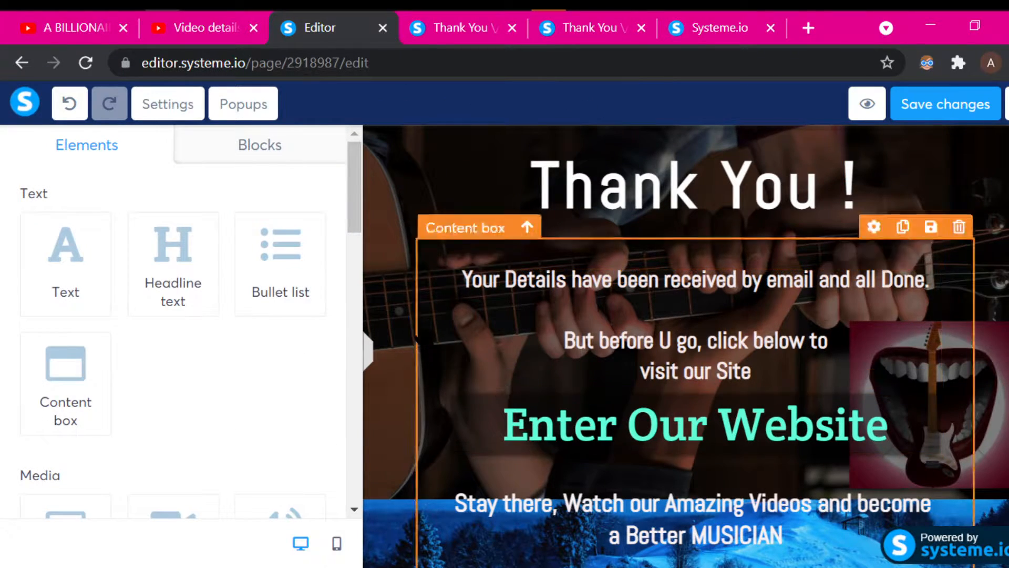
pyautogui.scroll(-1, 685, 346)
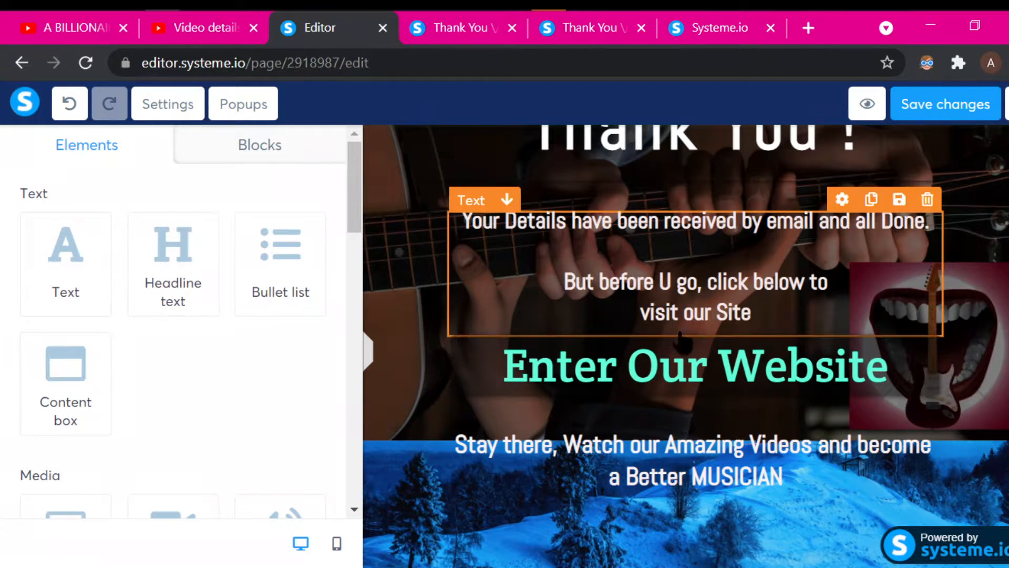
pyautogui.rightClick(884, 374)
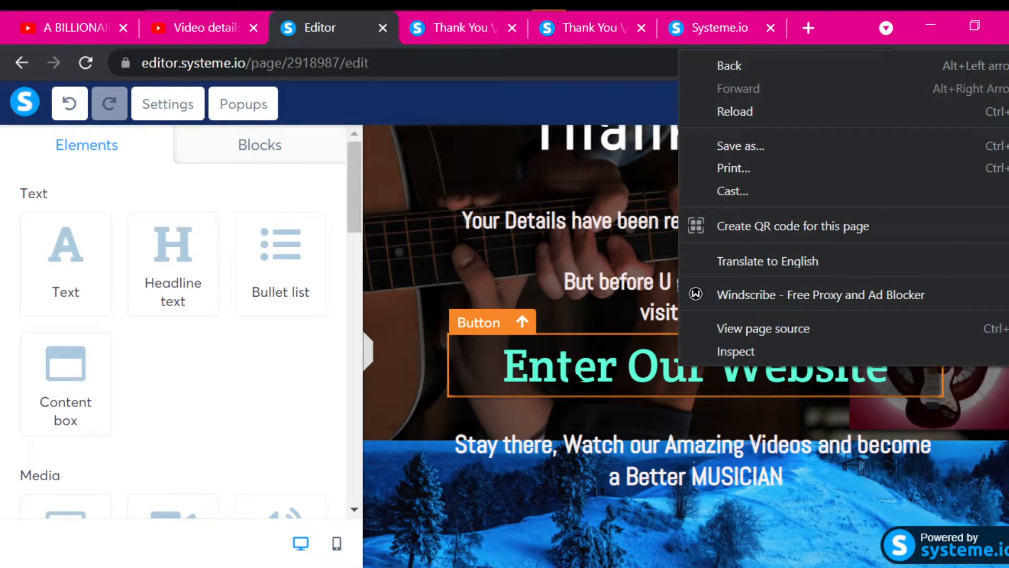
pyautogui.click(481, 358)
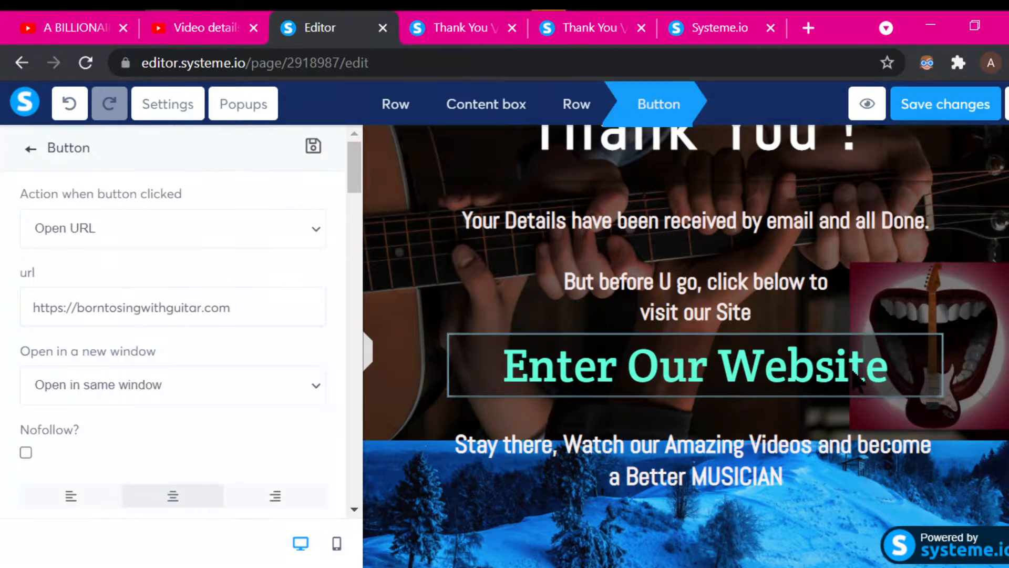
pyautogui.click(883, 362)
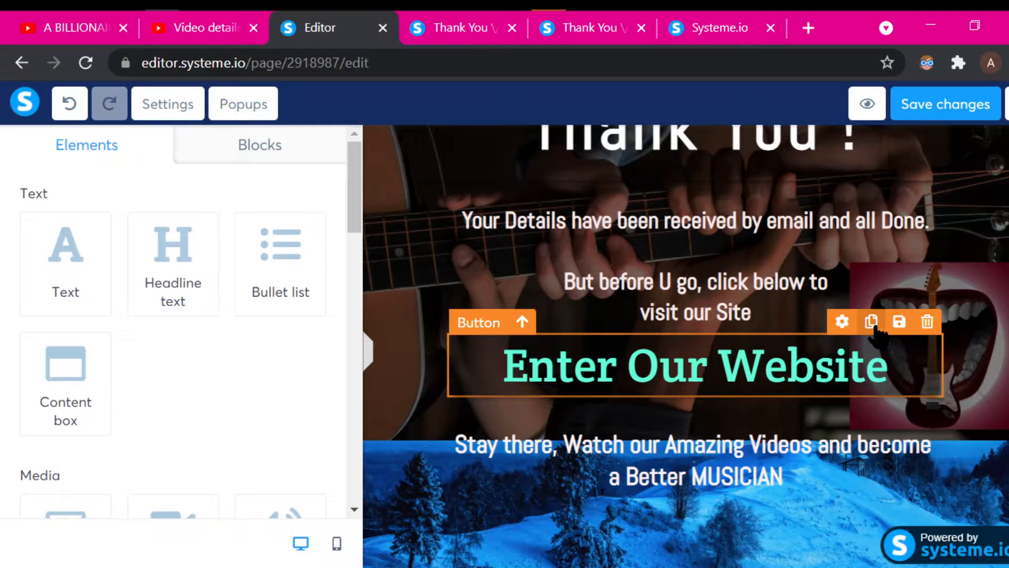
pyautogui.click(842, 323)
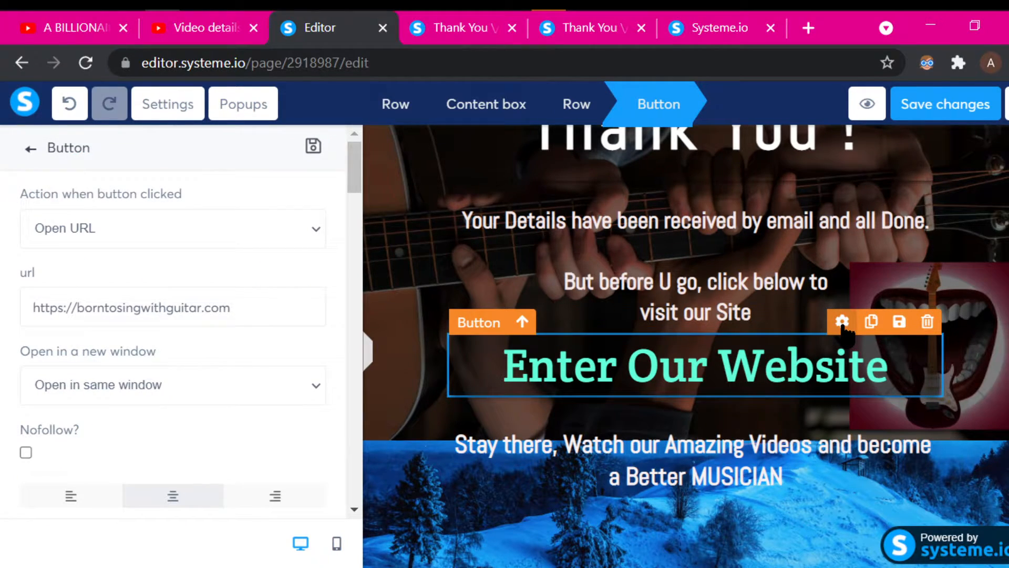
pyautogui.click(482, 357)
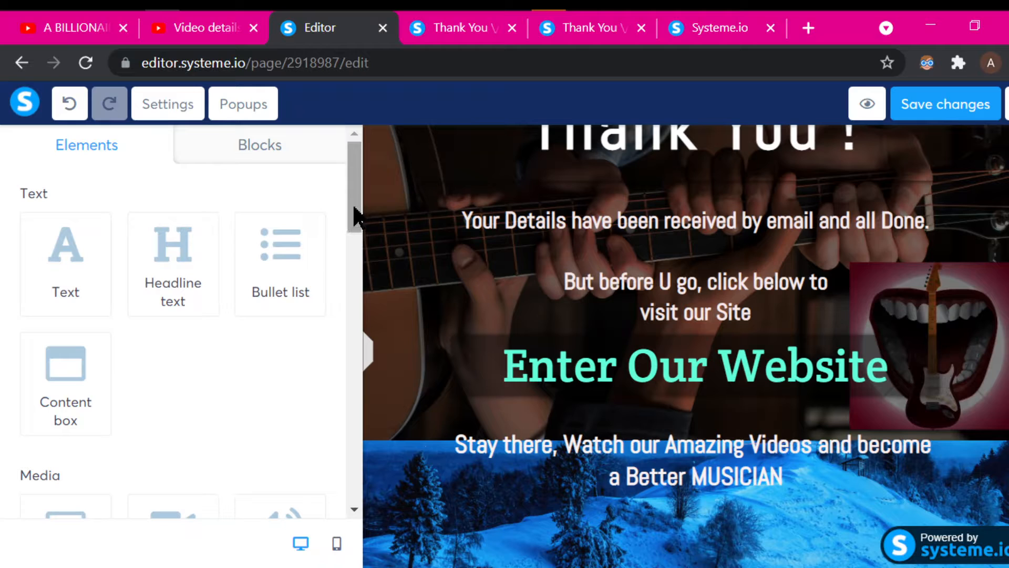
pyautogui.moveTo(355, 216); pyautogui.dragTo(361, 396)
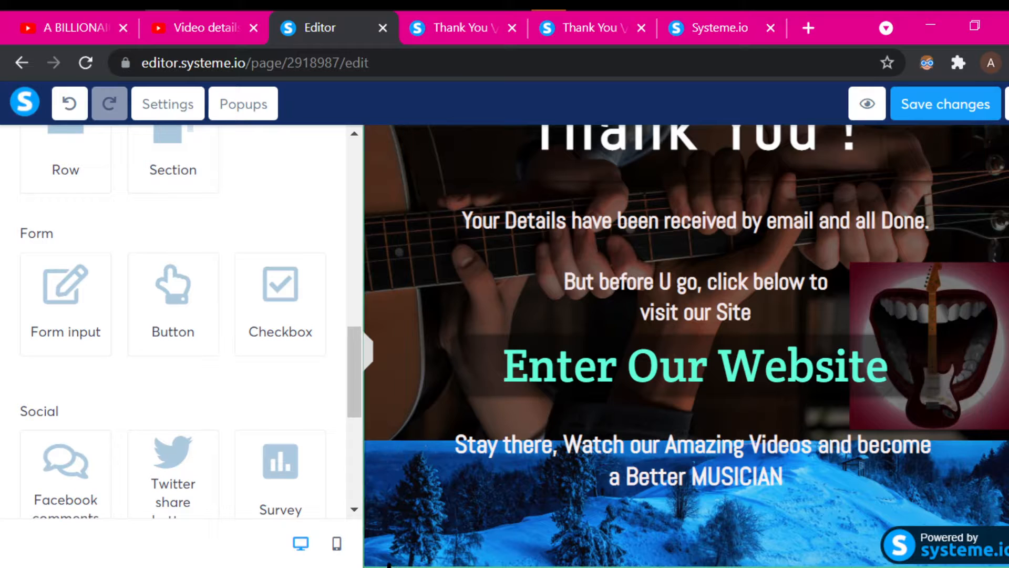
pyautogui.click(380, 559)
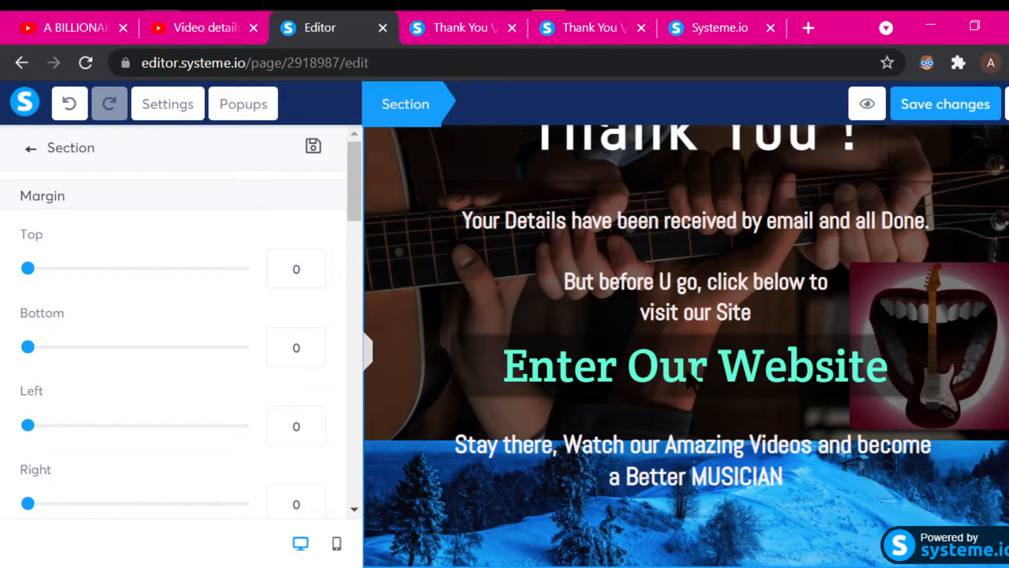
pyautogui.click(395, 356)
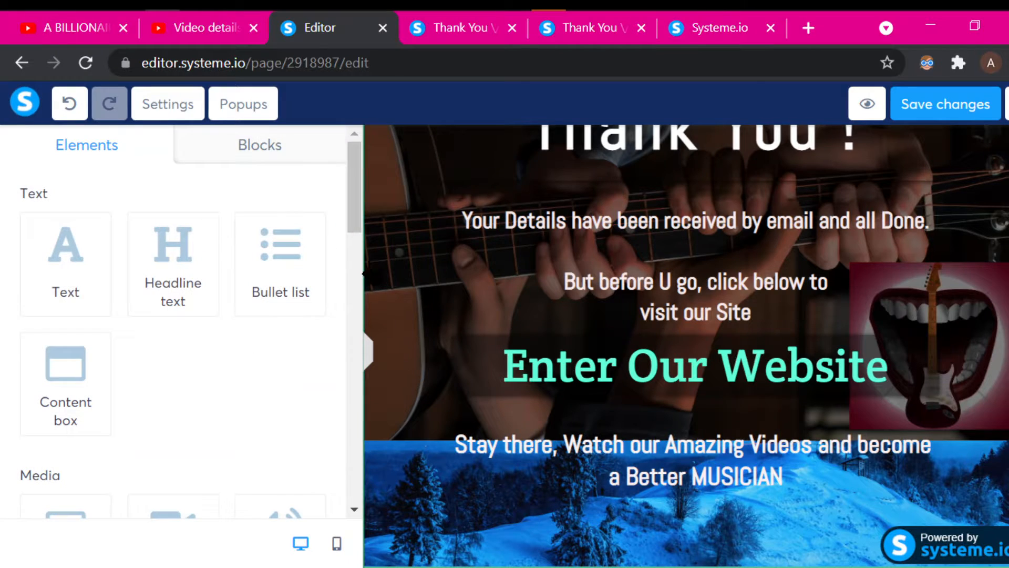
# Add a 'Click here' button with 'Subtext here' below the Better MUSICIAN line.
pyautogui.moveTo(354, 217); pyautogui.dragTo(354, 410)
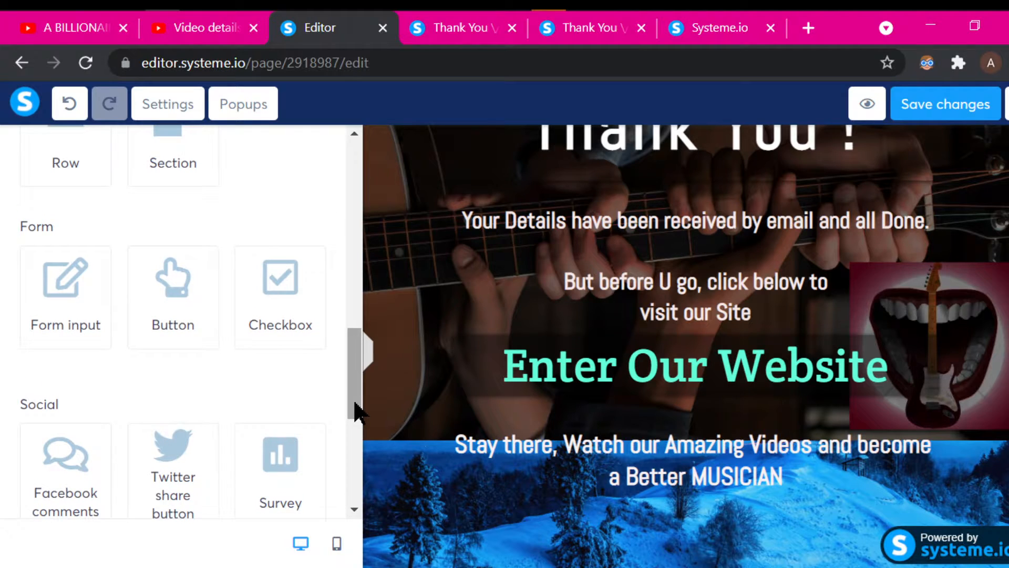
pyautogui.click(175, 292)
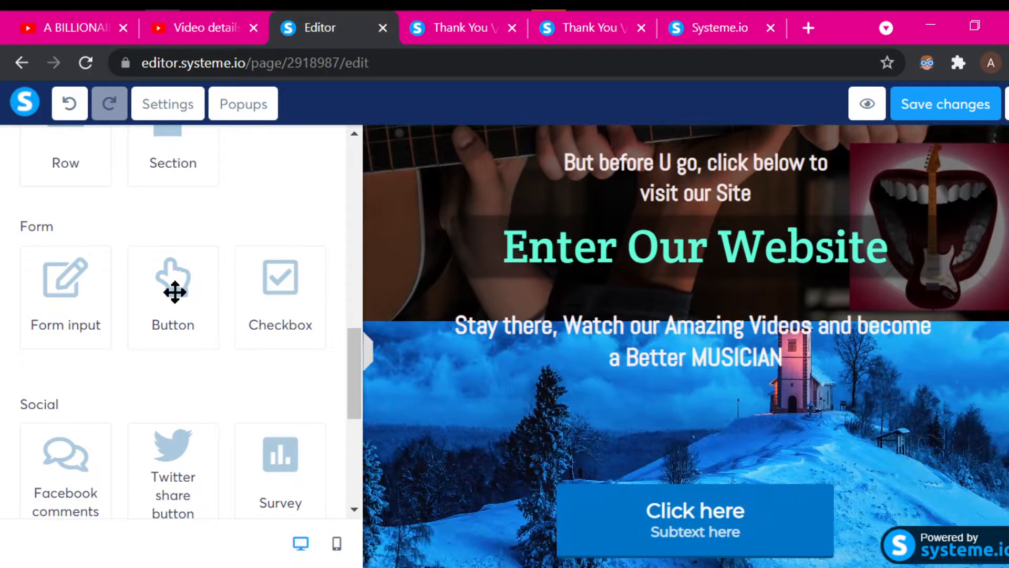
pyautogui.moveTo(713, 526)
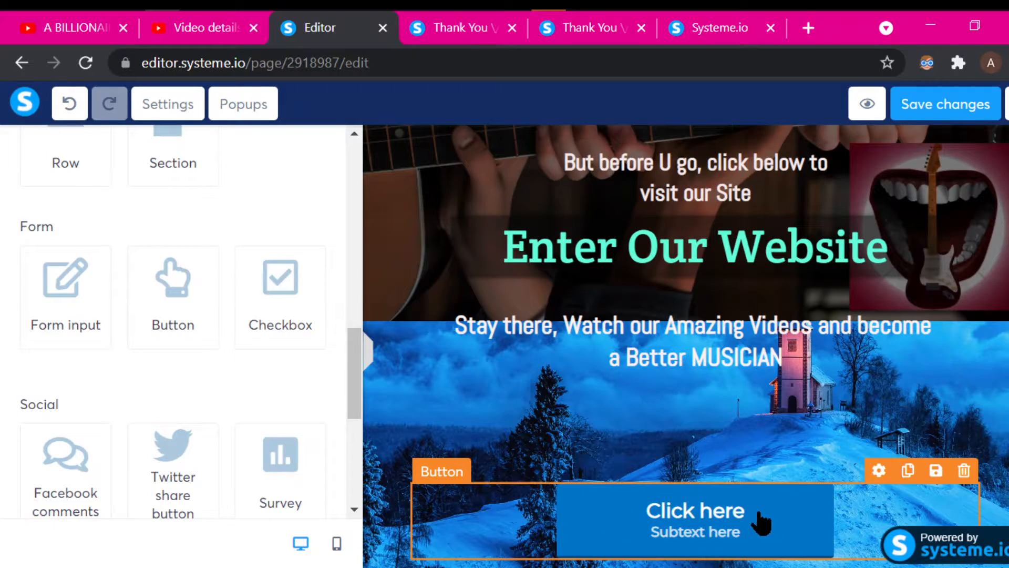
pyautogui.click(682, 529)
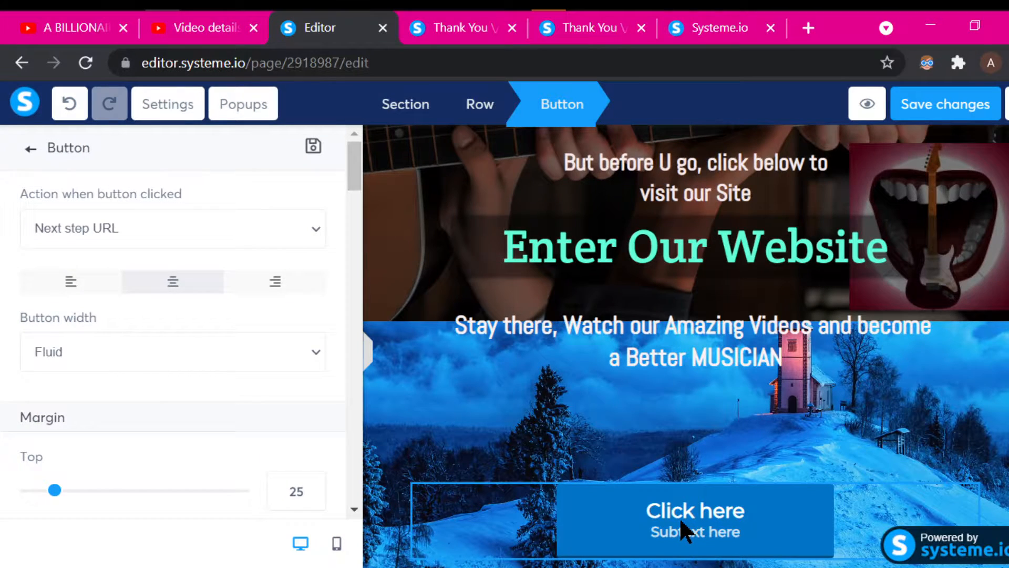
pyautogui.click(688, 515)
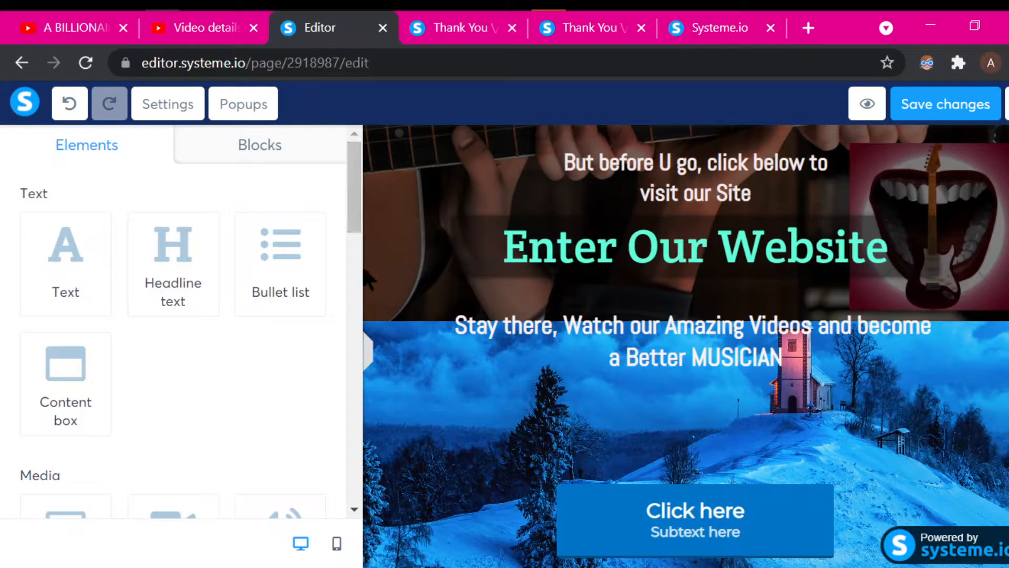
pyautogui.rightClick(364, 297)
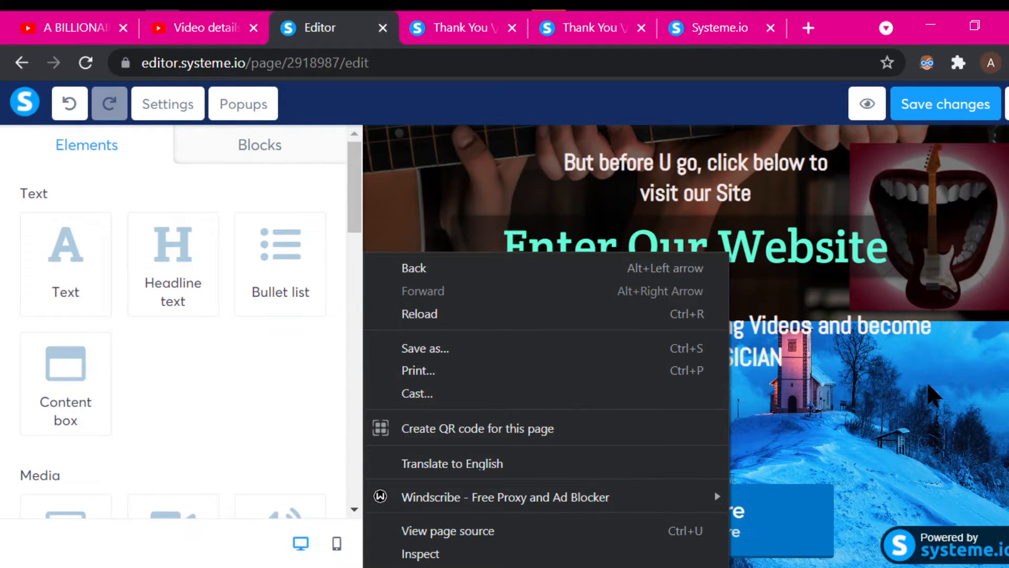
# Delete the placeholder 'Click here' button and confirm with OK.
pyautogui.click(792, 515)
pyautogui.click(647, 530)
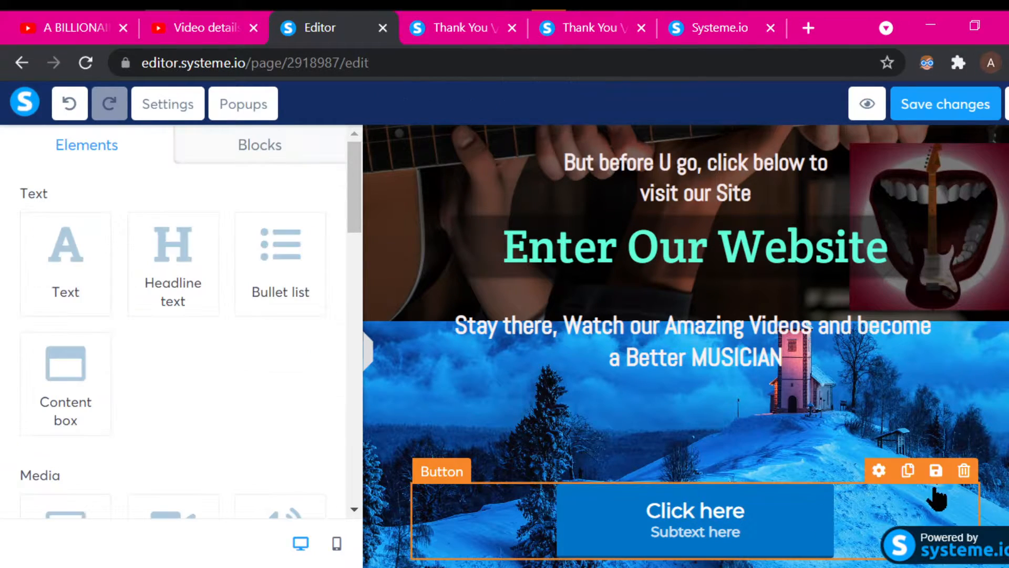
pyautogui.click(964, 472)
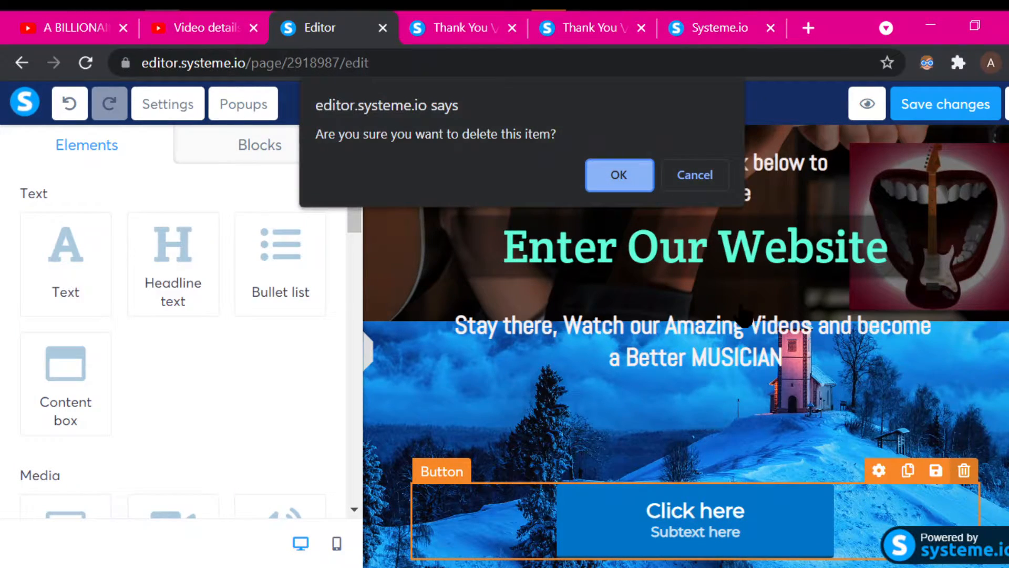
pyautogui.click(618, 174)
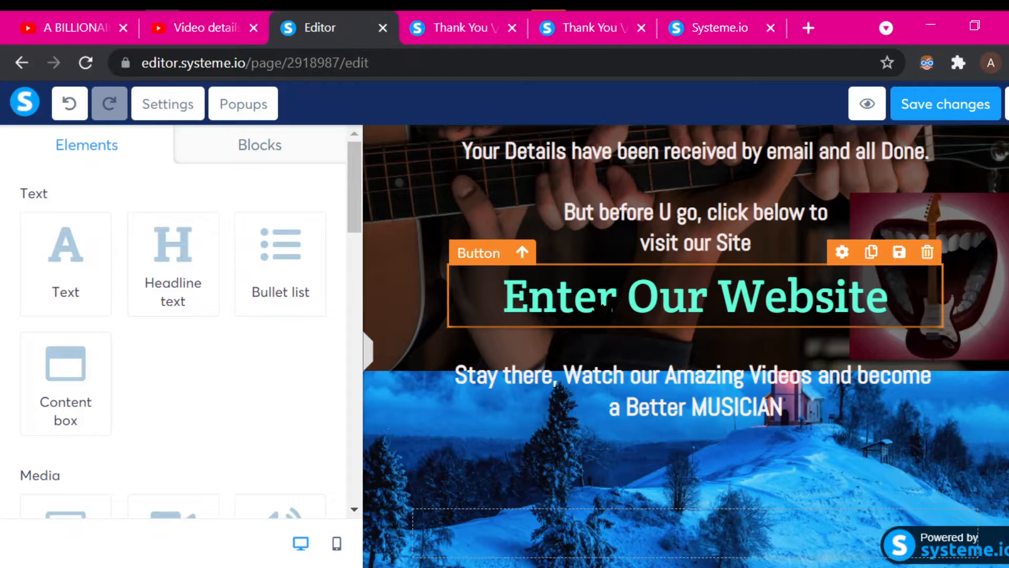
pyautogui.click(604, 306)
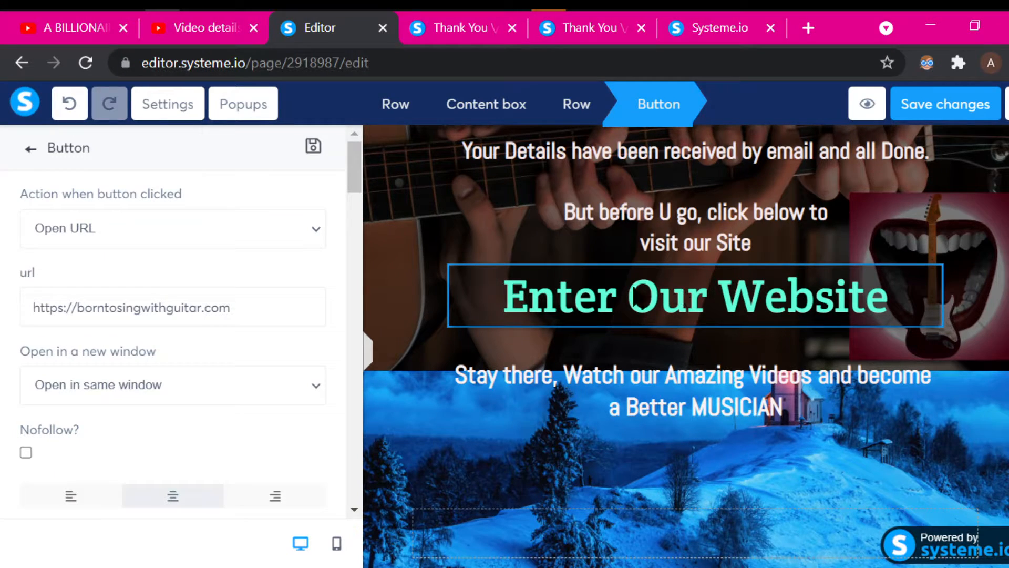
pyautogui.click(633, 299)
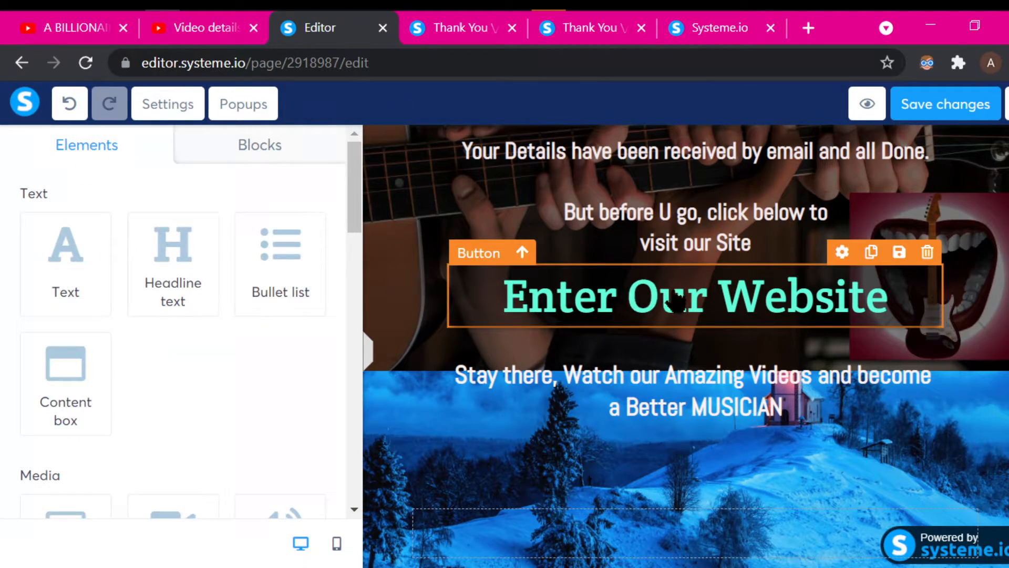
pyautogui.click(670, 403)
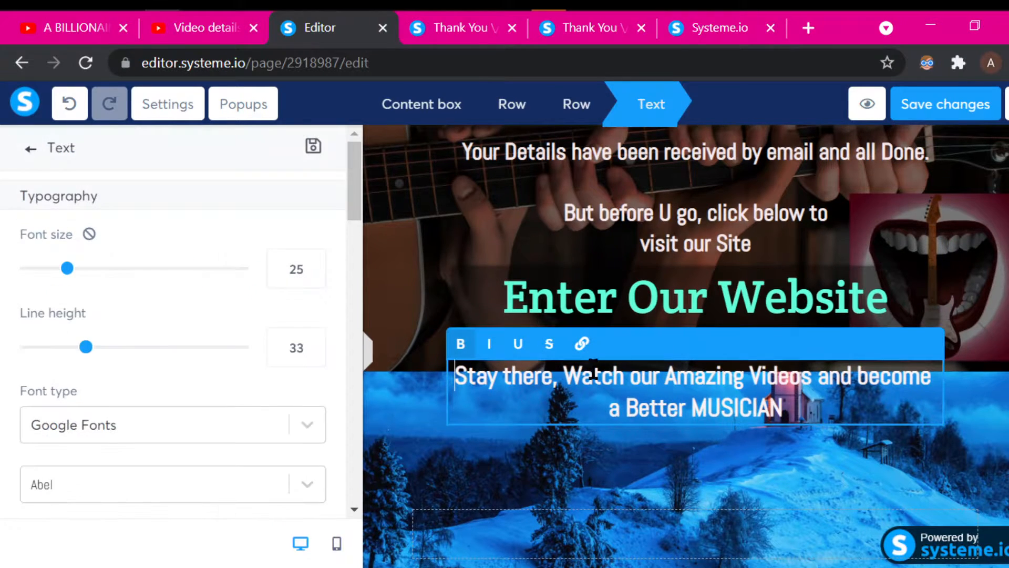
pyautogui.click(378, 294)
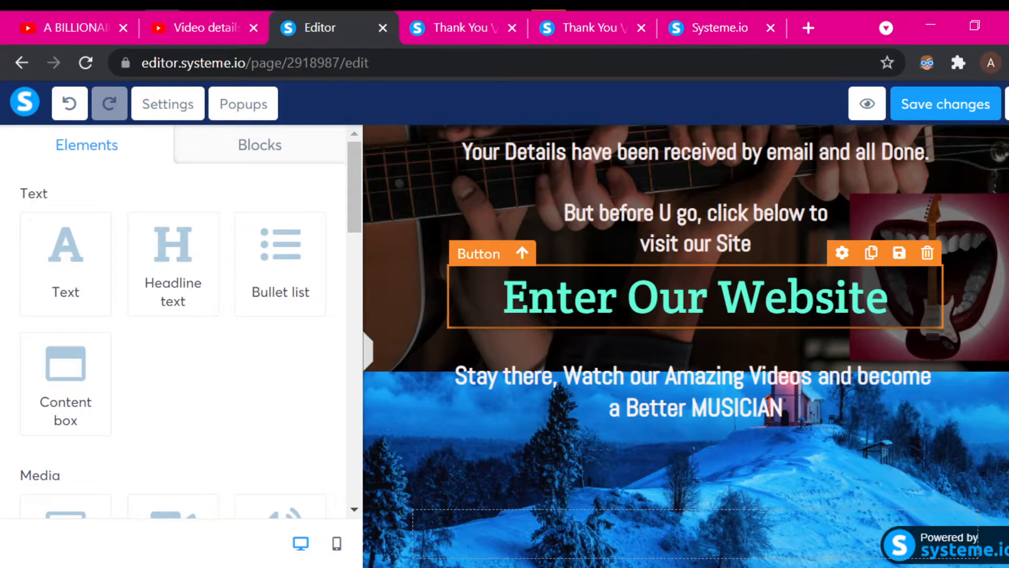
pyautogui.click(694, 296)
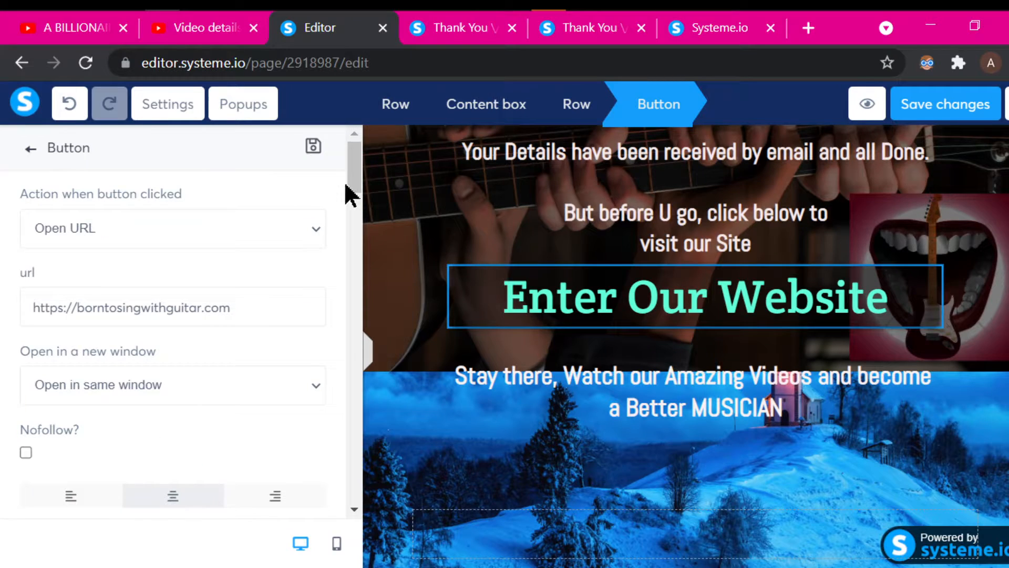
pyautogui.moveTo(351, 188); pyautogui.dragTo(365, 222)
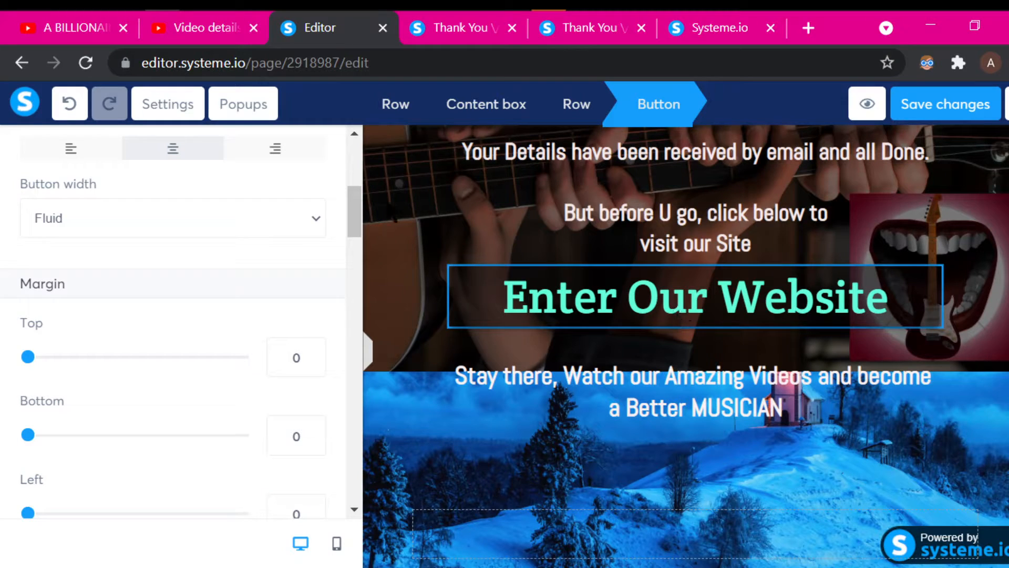
pyautogui.moveTo(353, 224); pyautogui.dragTo(369, 342)
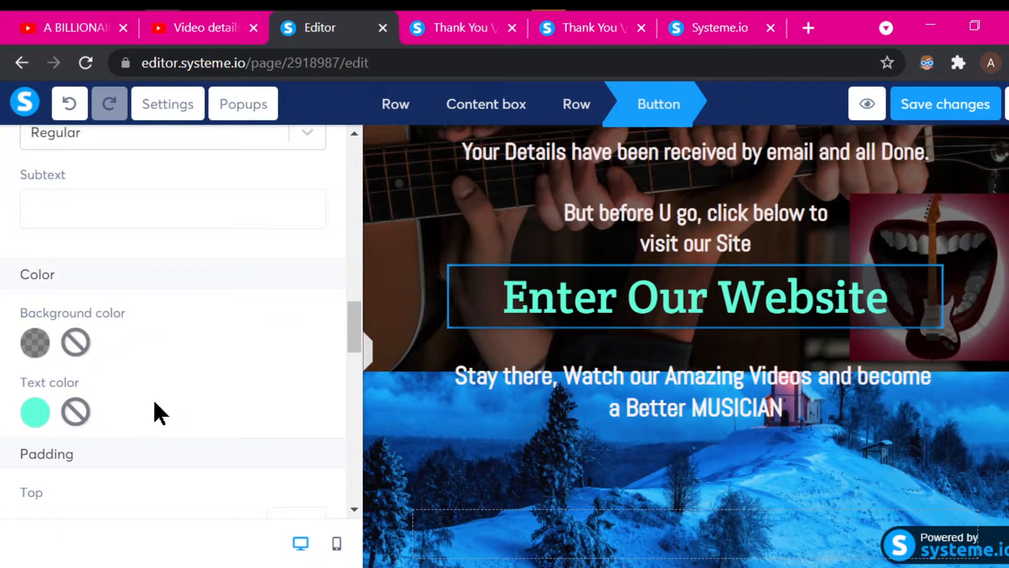
pyautogui.moveTo(354, 333); pyautogui.dragTo(362, 456)
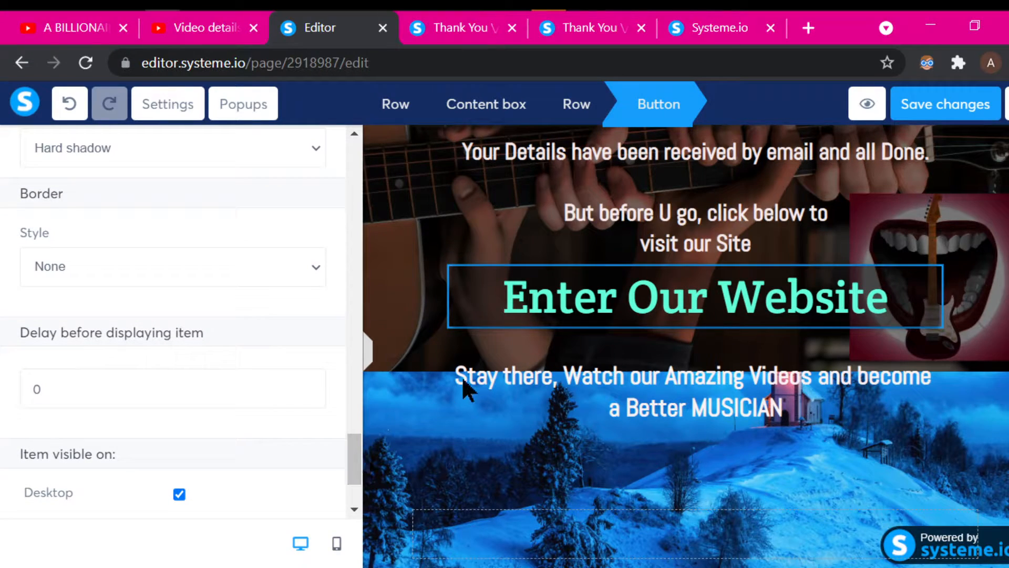
pyautogui.click(390, 255)
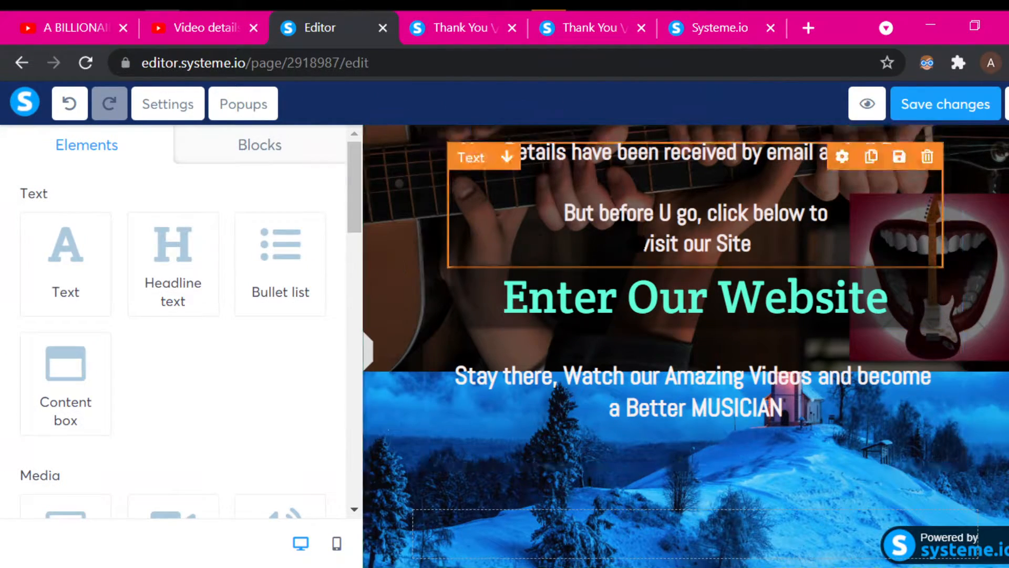
# Save changes, then delete the empty row at the bottom of the page.
pyautogui.click(917, 106)
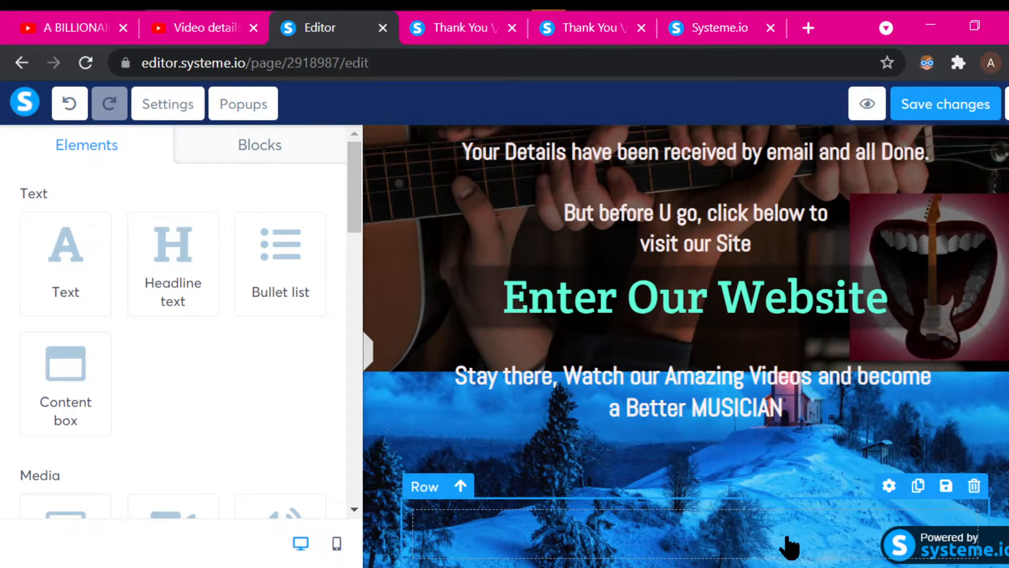
pyautogui.click(807, 549)
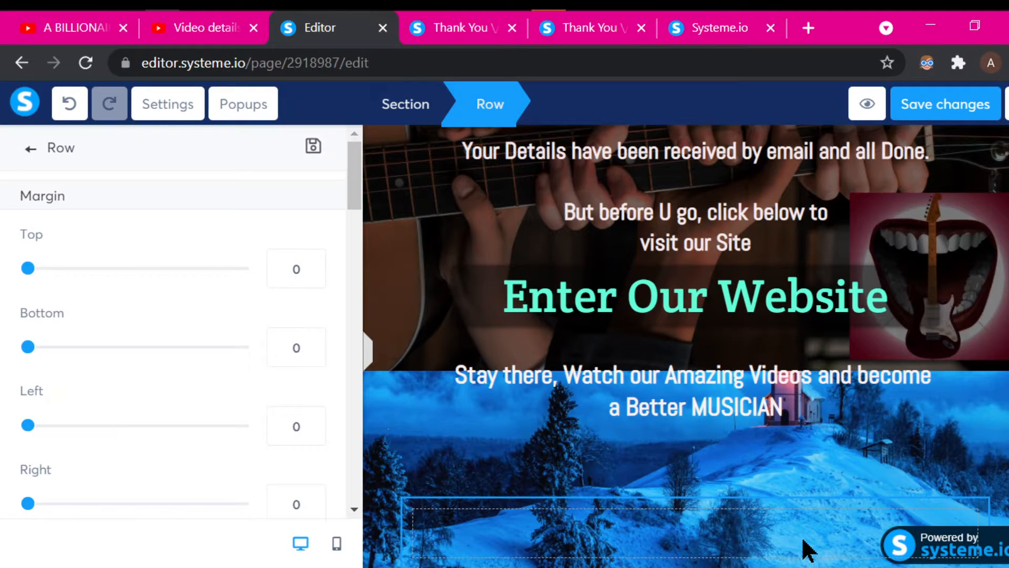
pyautogui.click(974, 484)
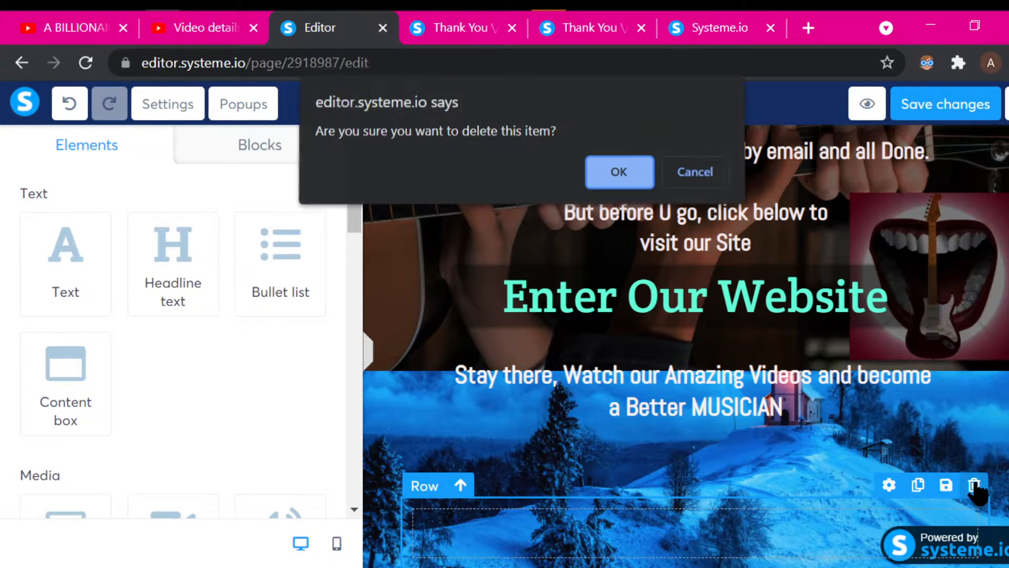
pyautogui.click(615, 173)
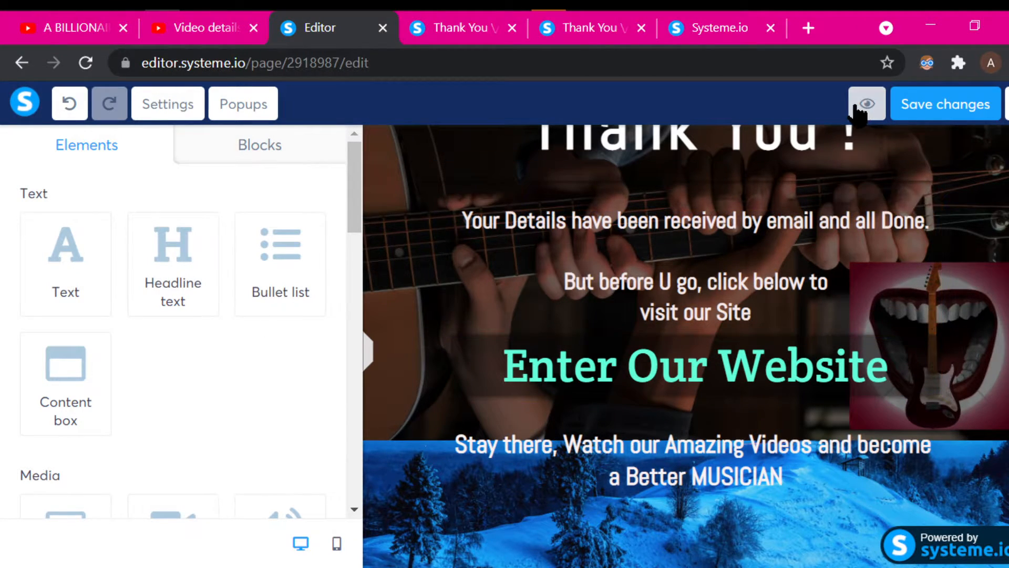
# Save and preview the page, dismiss the preview notice, and follow 'Enter Our Website'.
pyautogui.rightClick(920, 105)
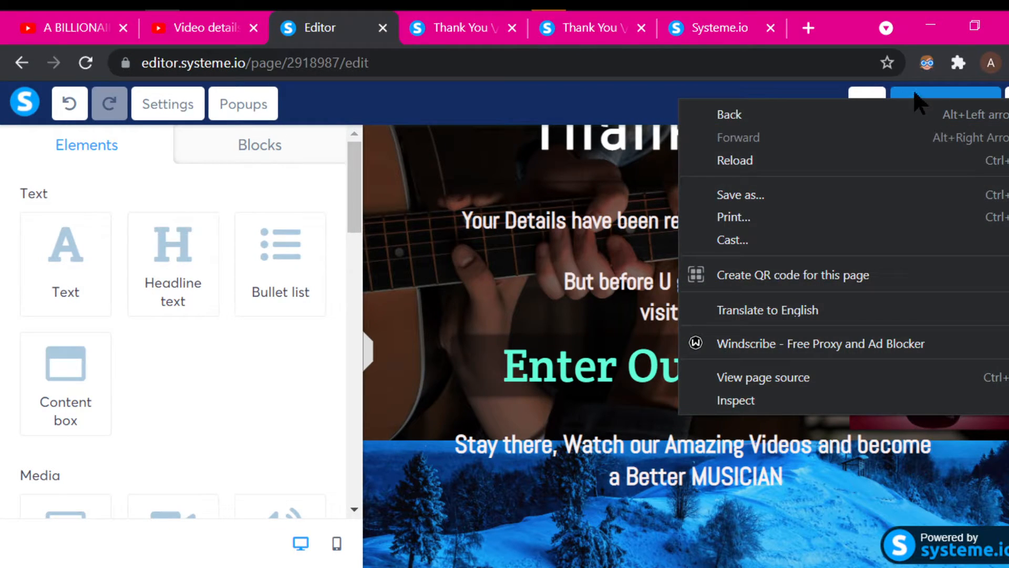
pyautogui.click(914, 88)
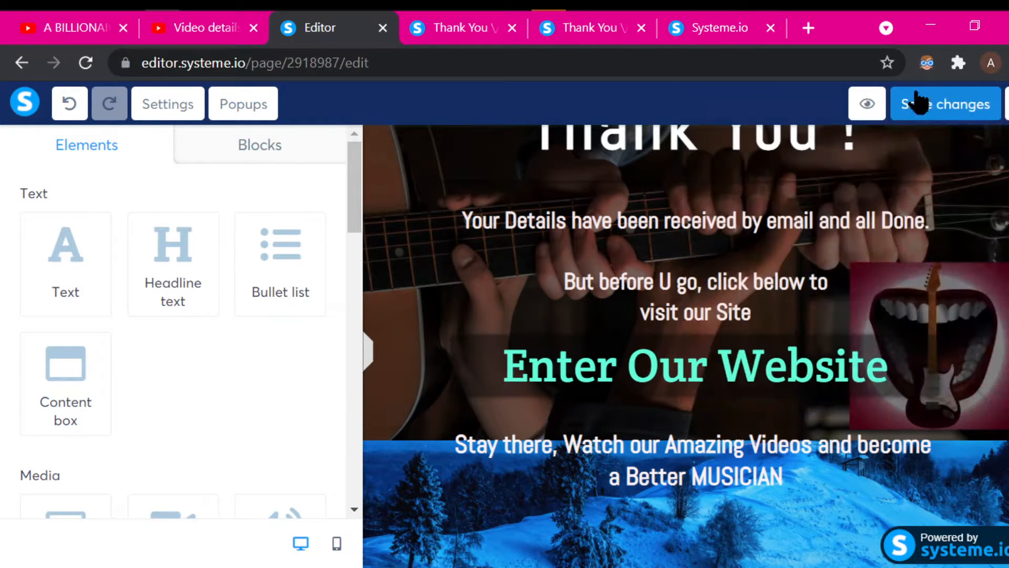
pyautogui.click(867, 104)
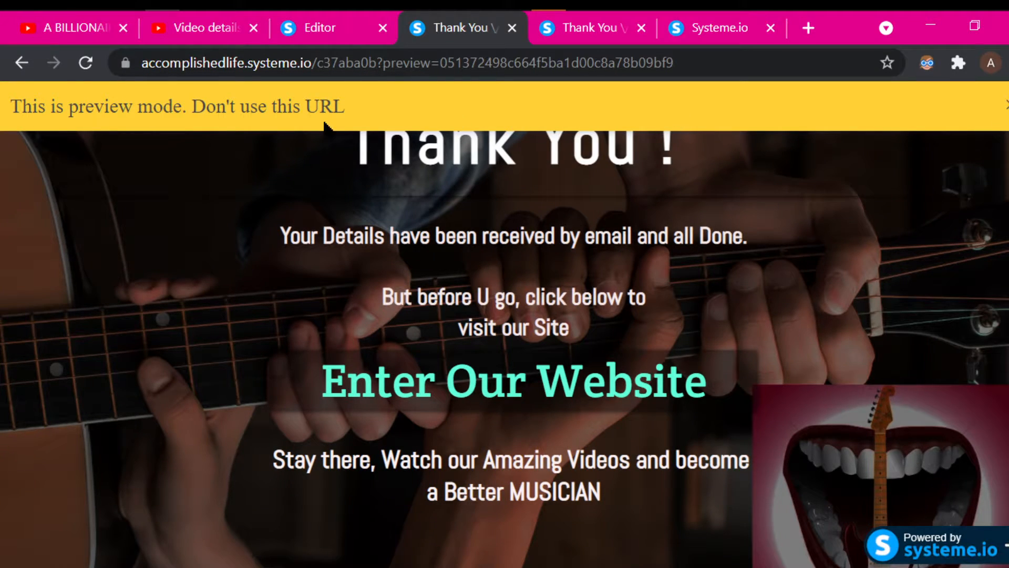
pyautogui.click(1003, 112)
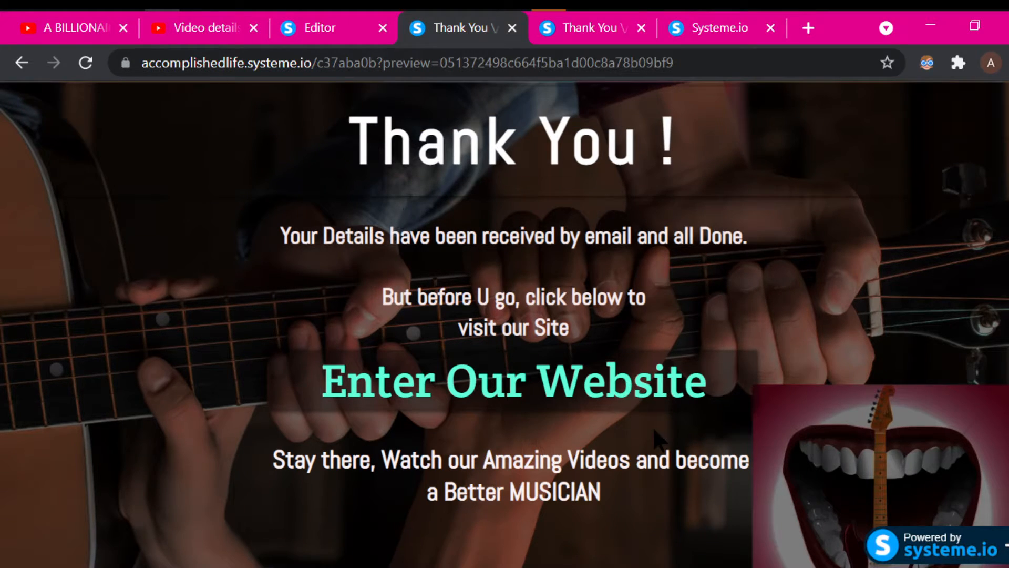
pyautogui.click(448, 388)
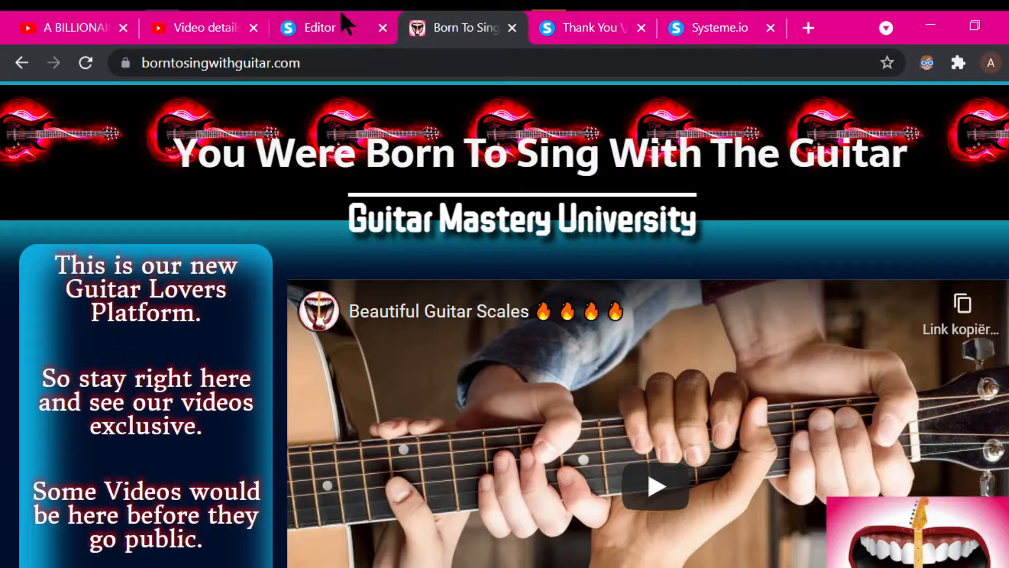
# Return from borntosingwithguitar.com to the Systeme.io editor tab.
pyautogui.click(322, 32)
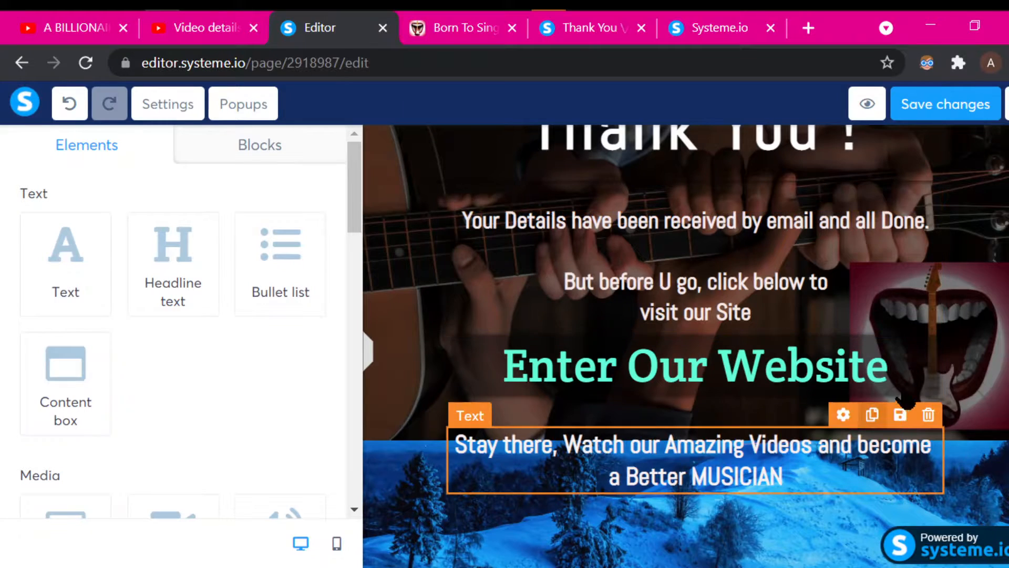
# Check the 'Enter Our Website' button, then exit to the Your Lucky Day funnel.
pyautogui.click(479, 376)
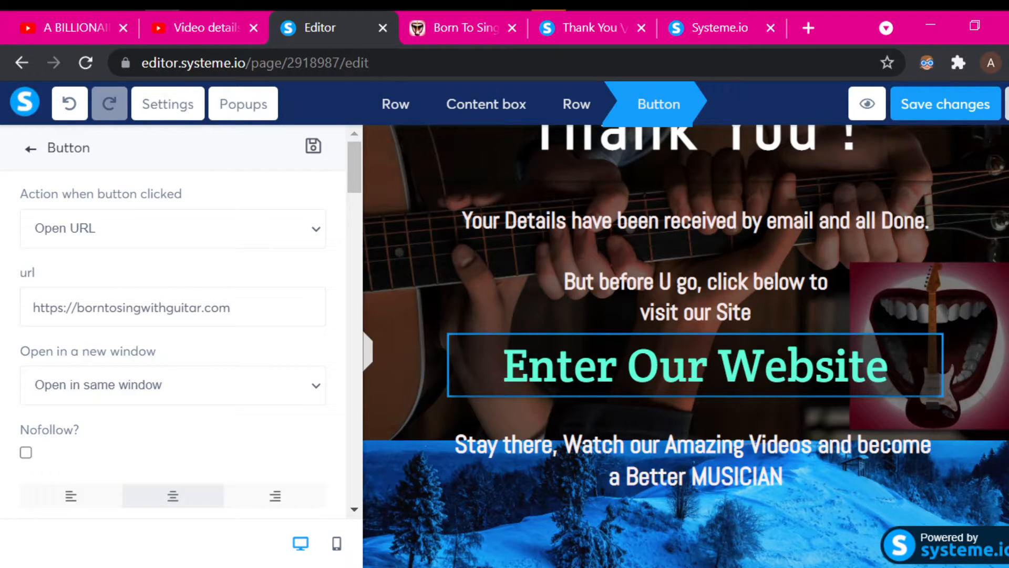
pyautogui.click(1007, 108)
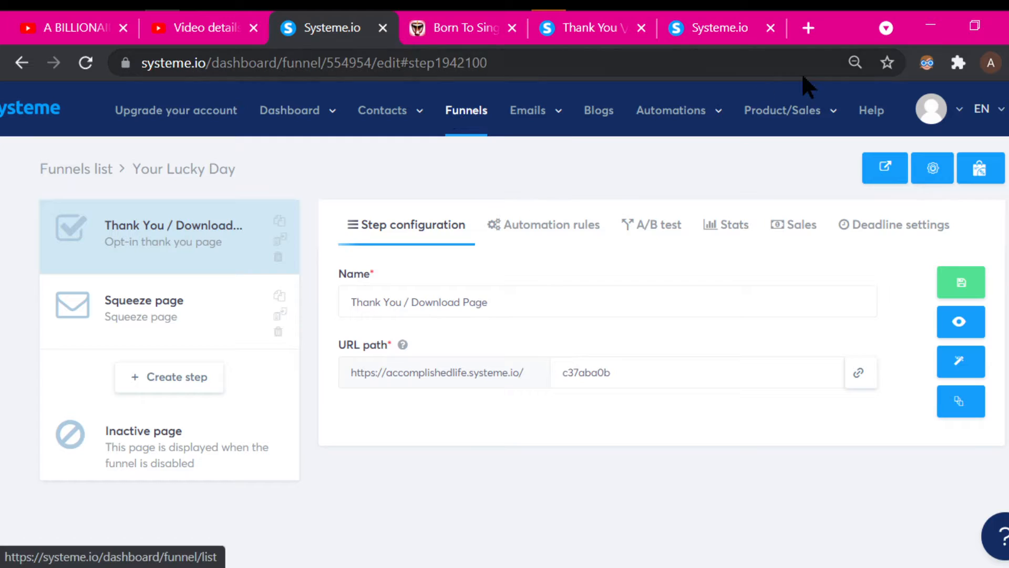
# Select the funnel's Squeeze page step and launch it in the page editor with Edit page.
pyautogui.moveTo(556, 118)
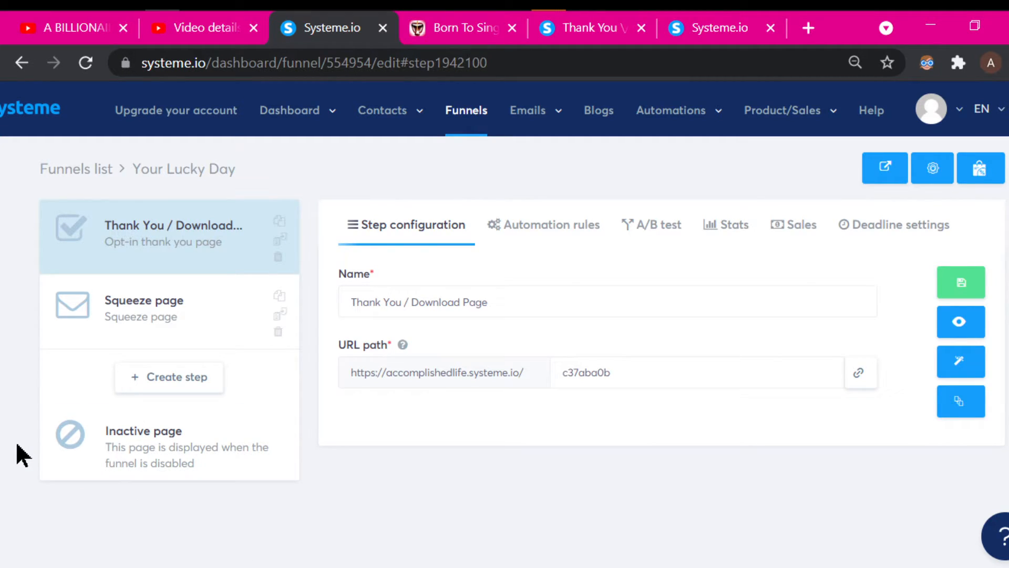
pyautogui.click(135, 318)
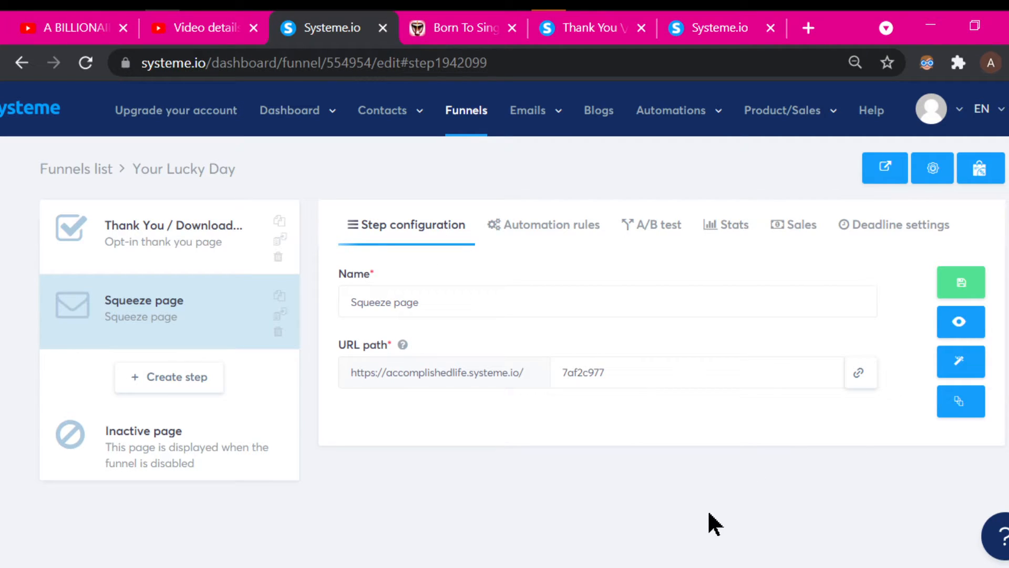
pyautogui.click(961, 363)
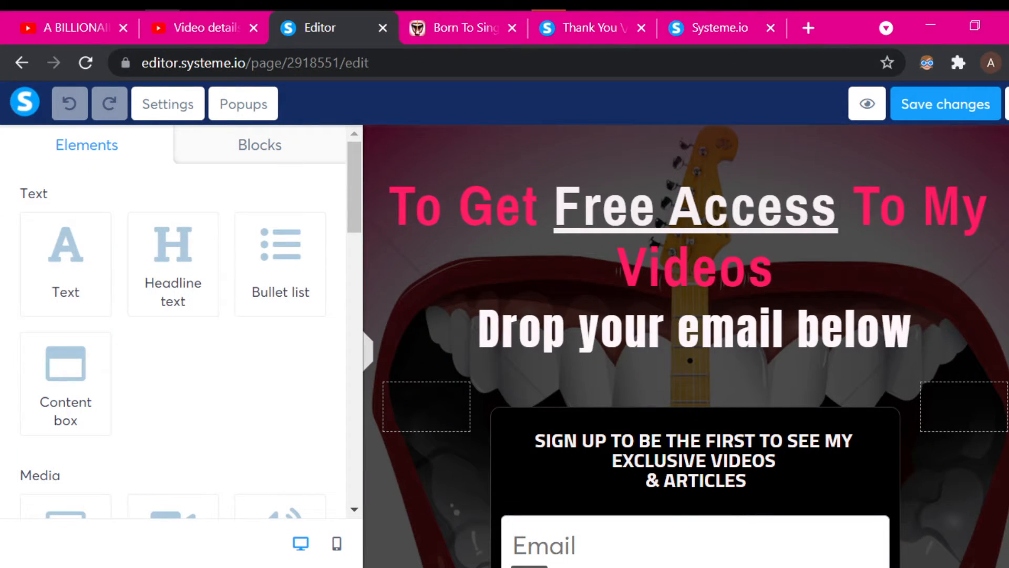
# Scroll through the squeeze page to review its headline, email form, NOTIFY ME button and description.
pyautogui.scroll(-3, 686, 346)
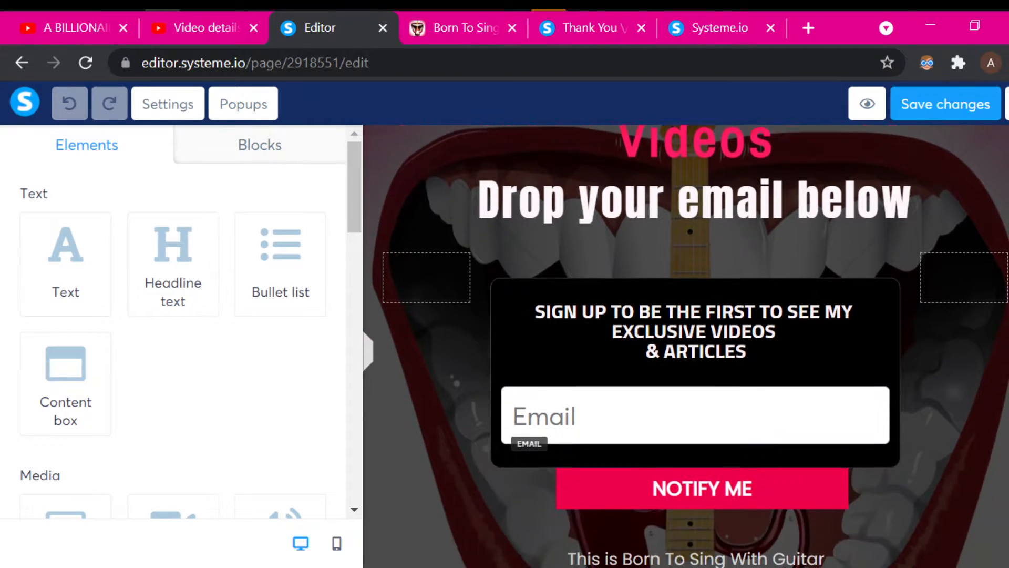
pyautogui.scroll(3, 686, 346)
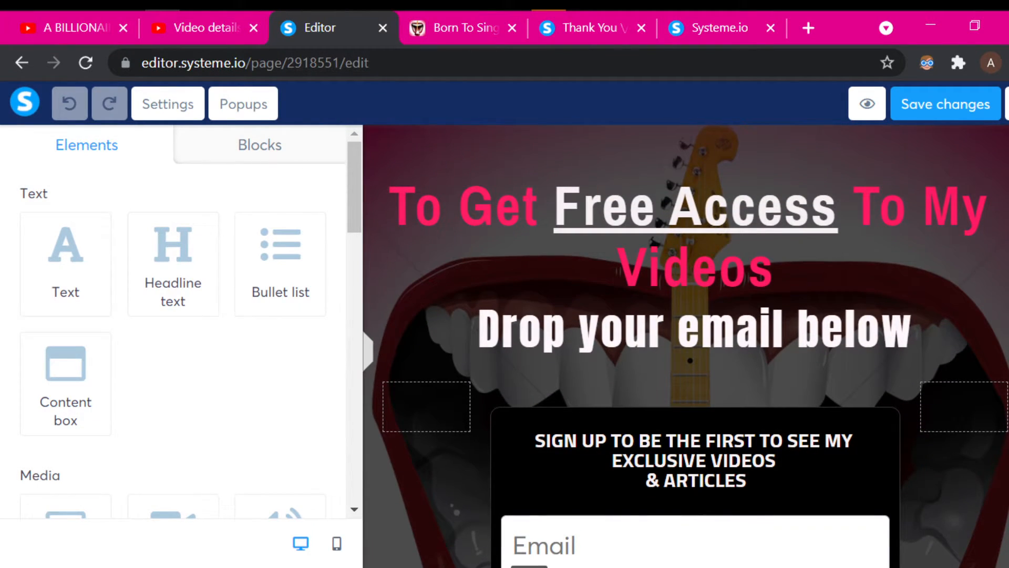
pyautogui.scroll(-3, 686, 346)
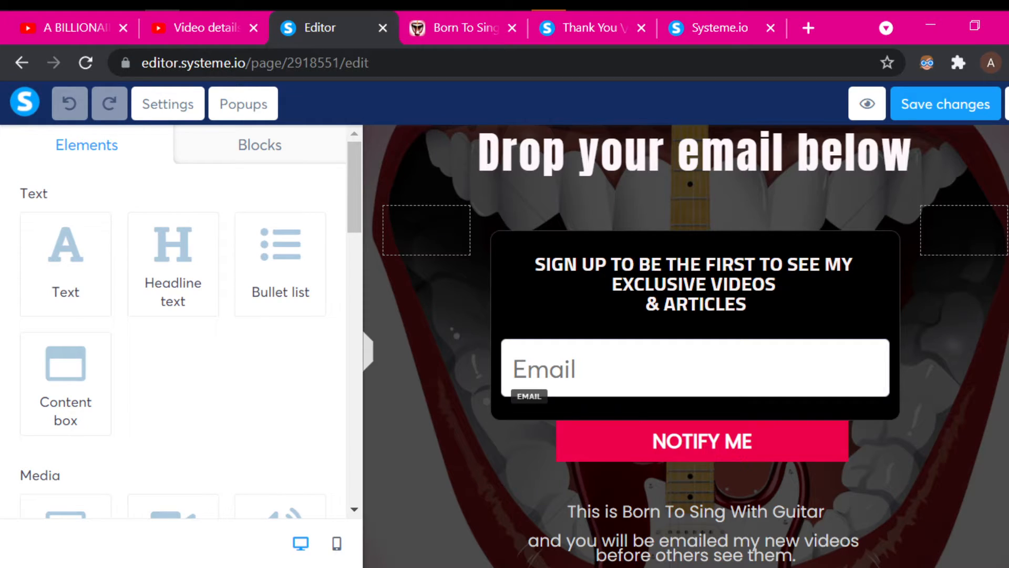
pyautogui.scroll(-2, 691, 345)
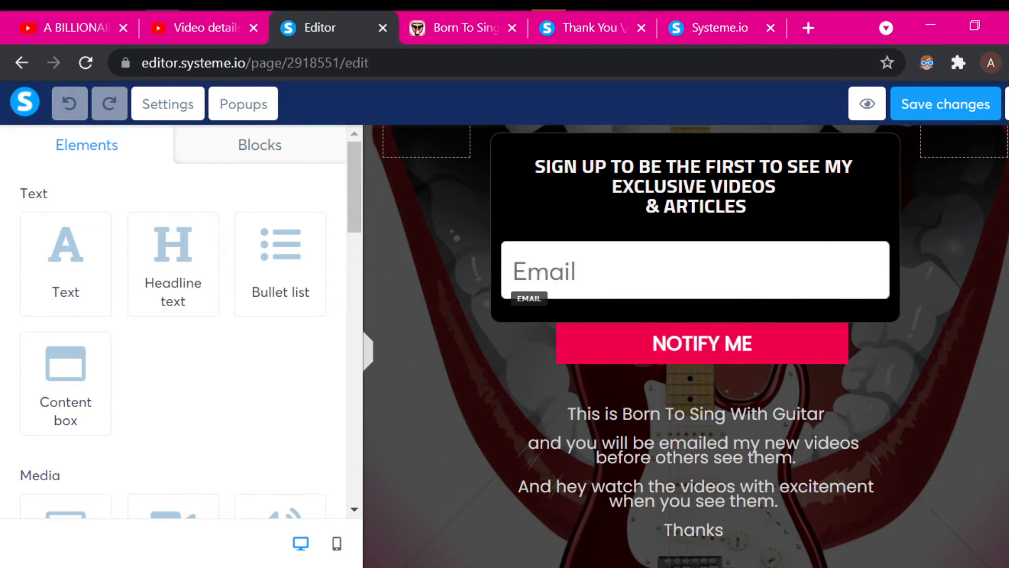
pyautogui.scroll(-2, 690, 346)
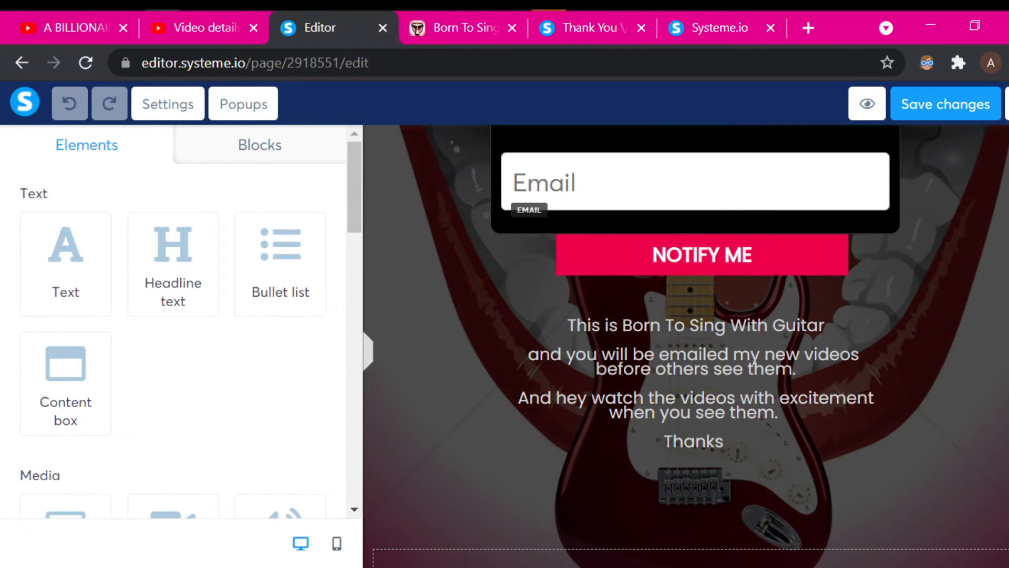
pyautogui.scroll(-1, 690, 346)
pyautogui.scroll(5, 691, 346)
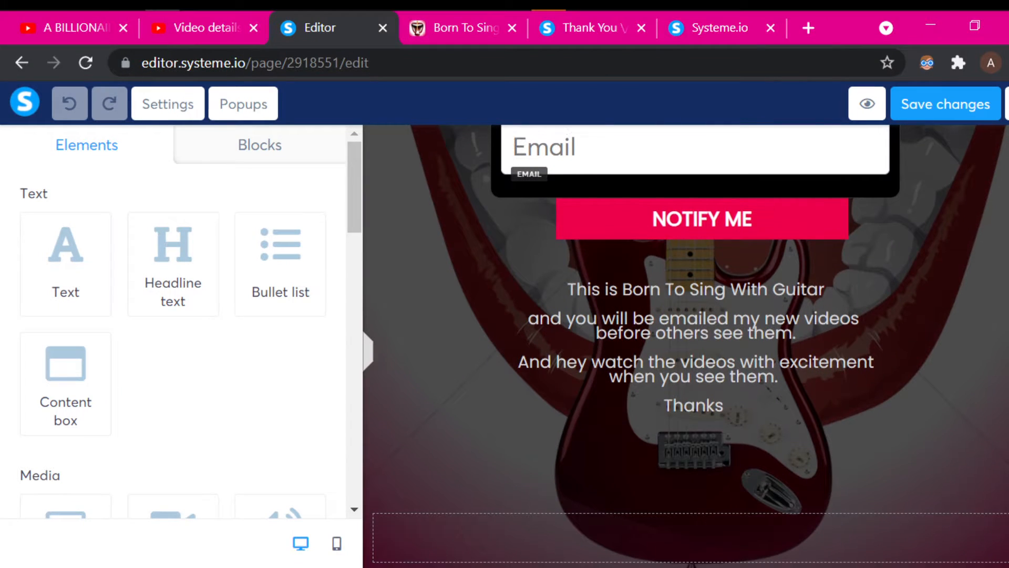
pyautogui.scroll(2, 663, 153)
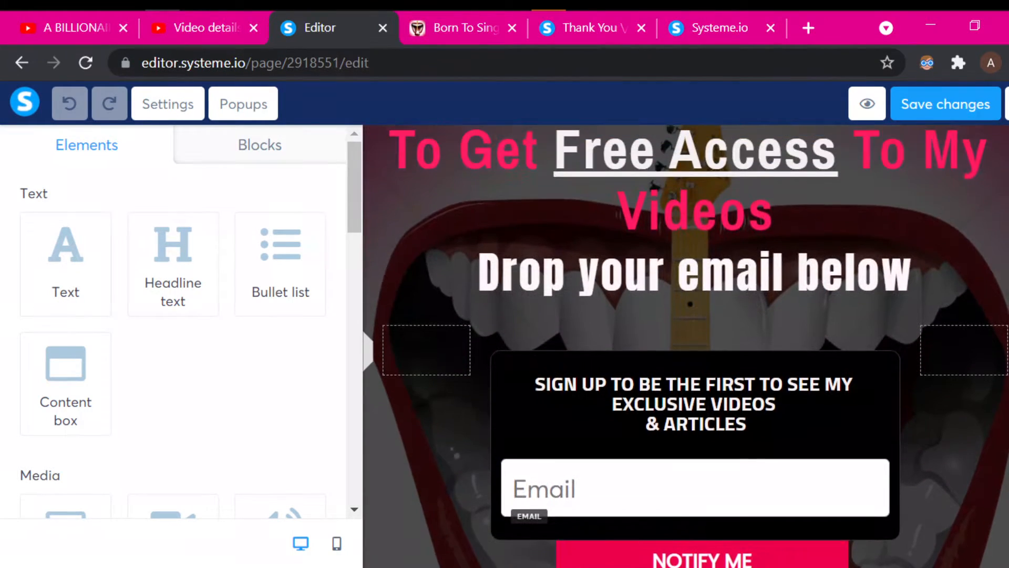
pyautogui.scroll(1, 841, 226)
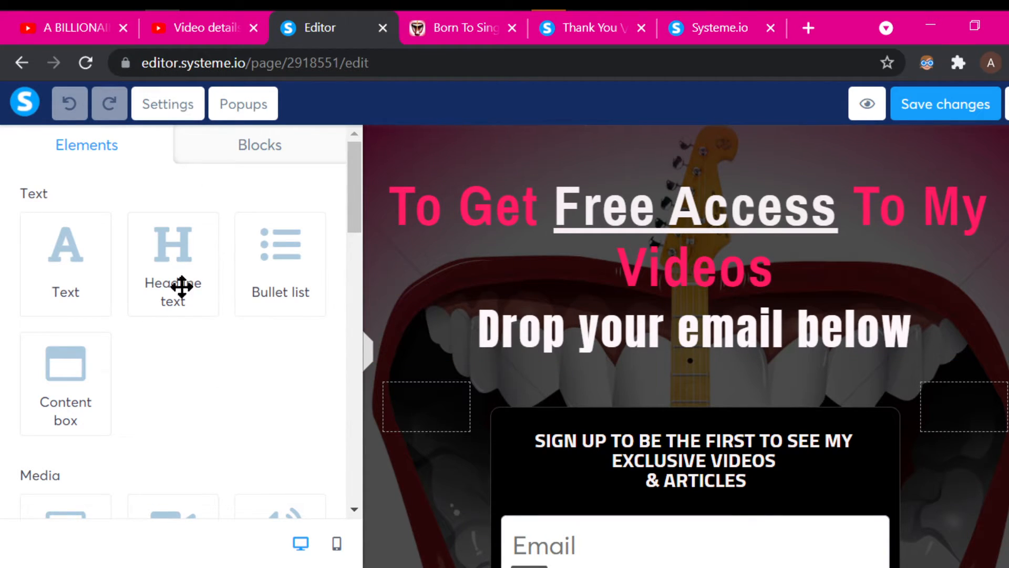
pyautogui.scroll(-5, 686, 347)
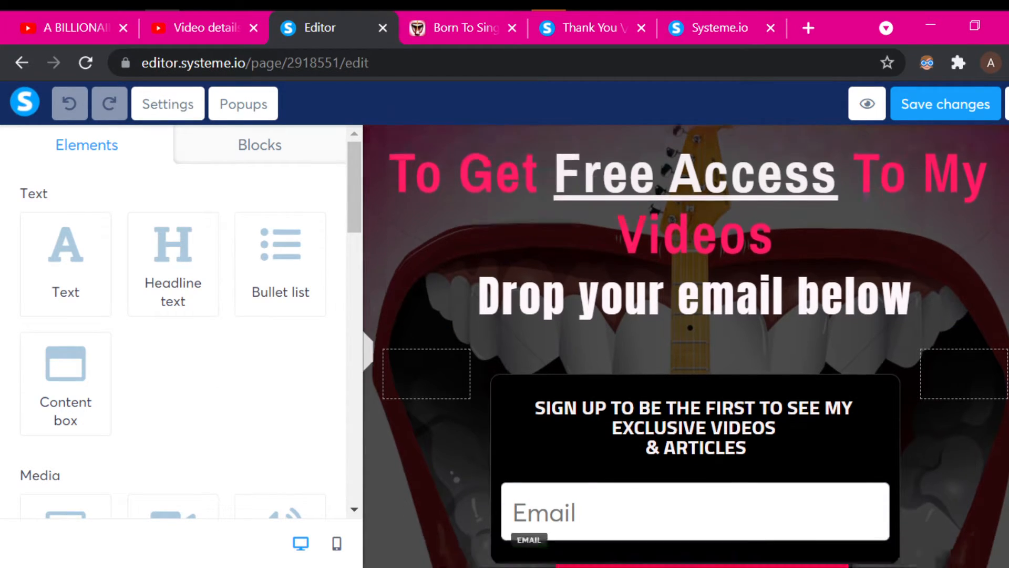
pyautogui.scroll(-2, 617, 214)
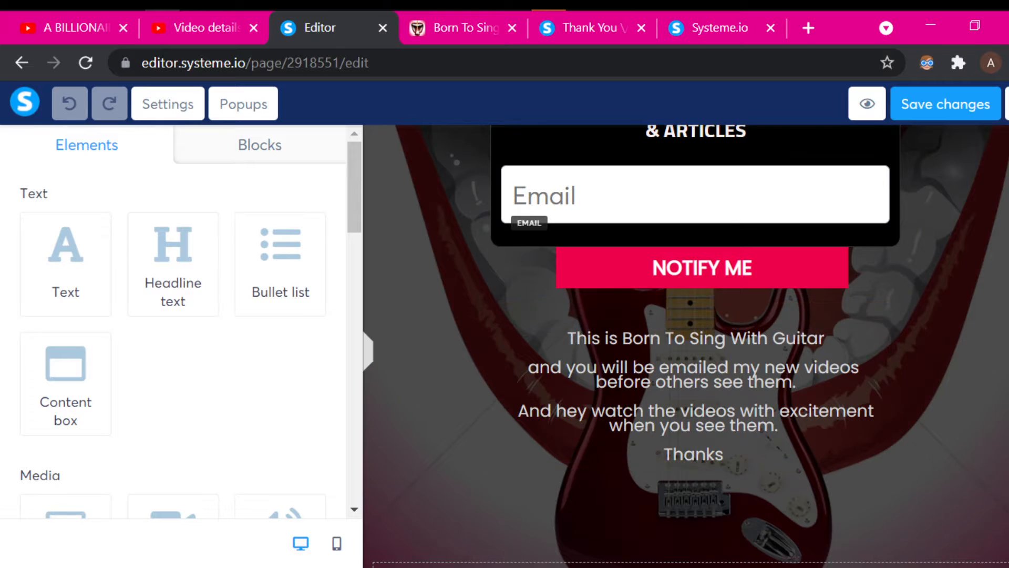
pyautogui.scroll(3, 686, 345)
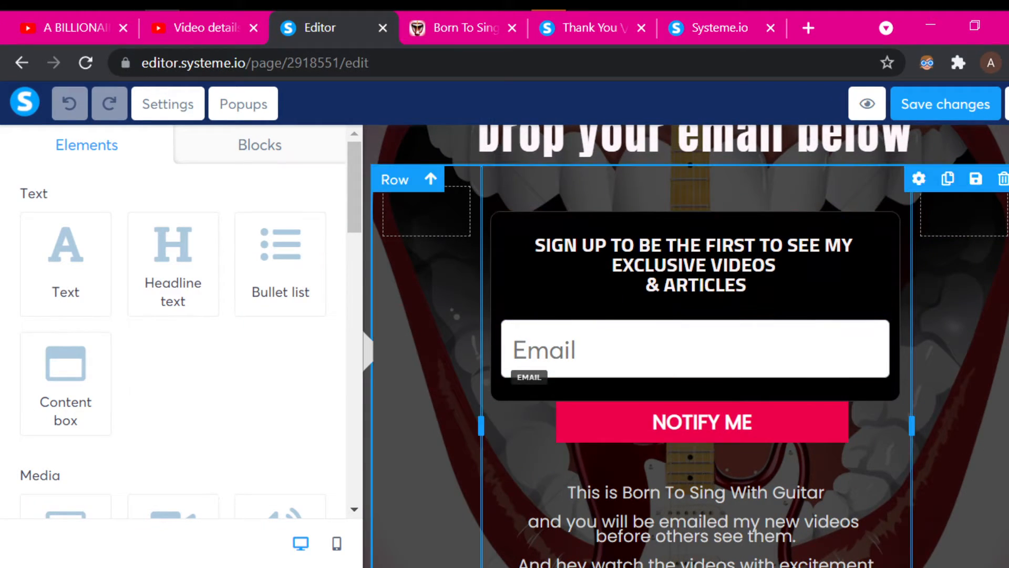
pyautogui.scroll(3, 686, 346)
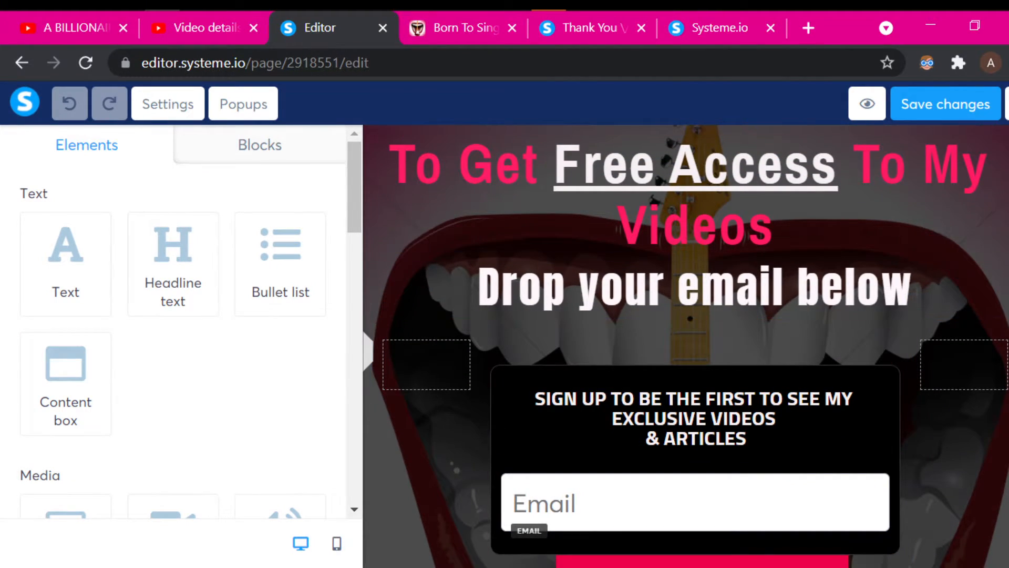
pyautogui.scroll(1, 524, 141)
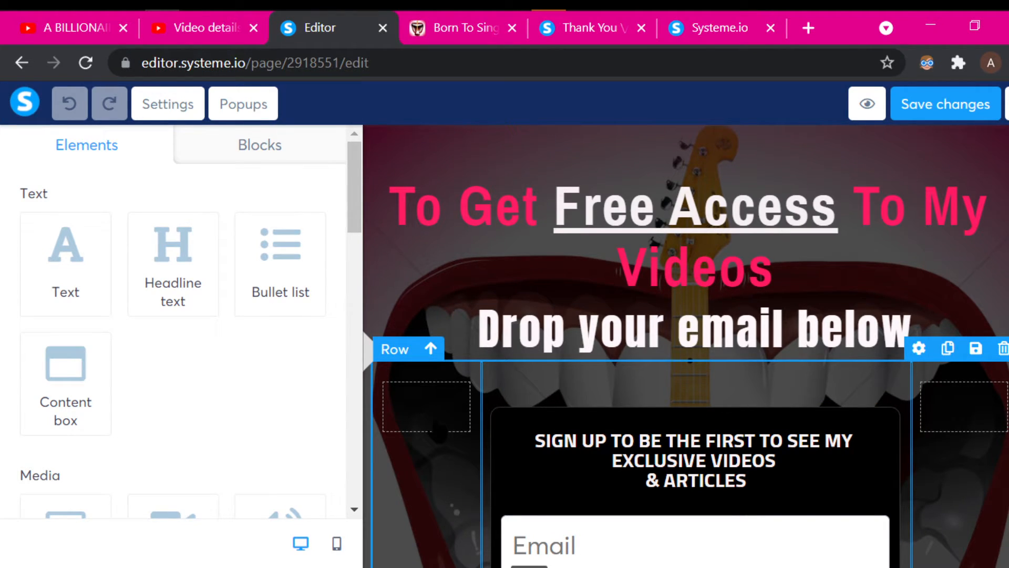
pyautogui.scroll(-3, 432, 461)
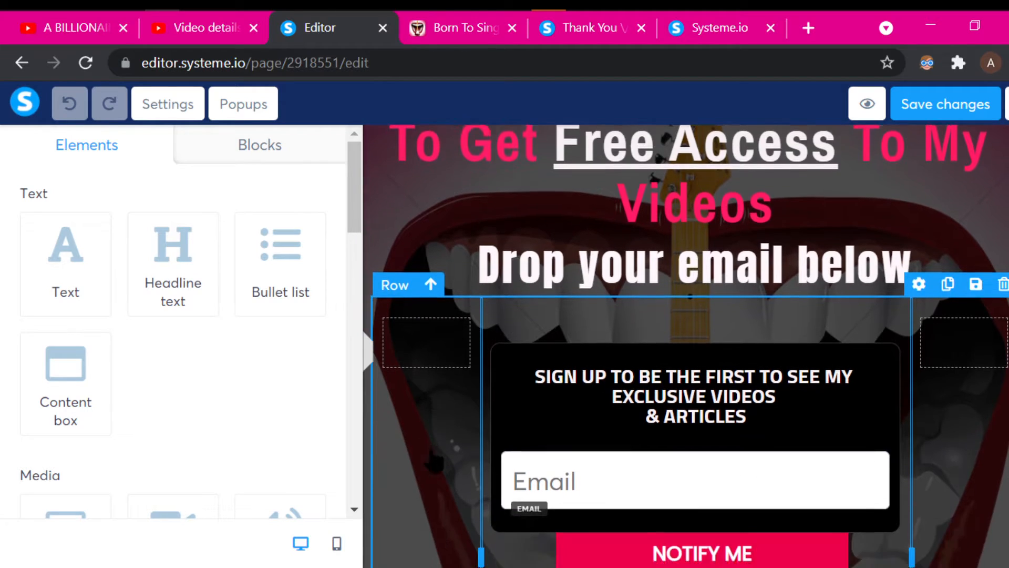
pyautogui.scroll(-3, 432, 462)
pyautogui.scroll(-1, 434, 461)
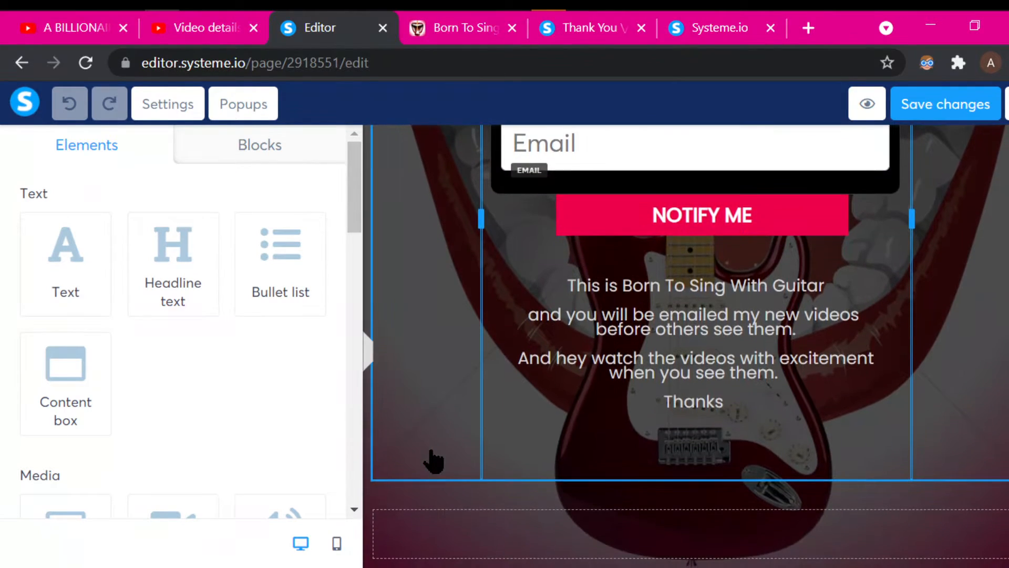
pyautogui.scroll(6, 433, 461)
pyautogui.scroll(3, 434, 461)
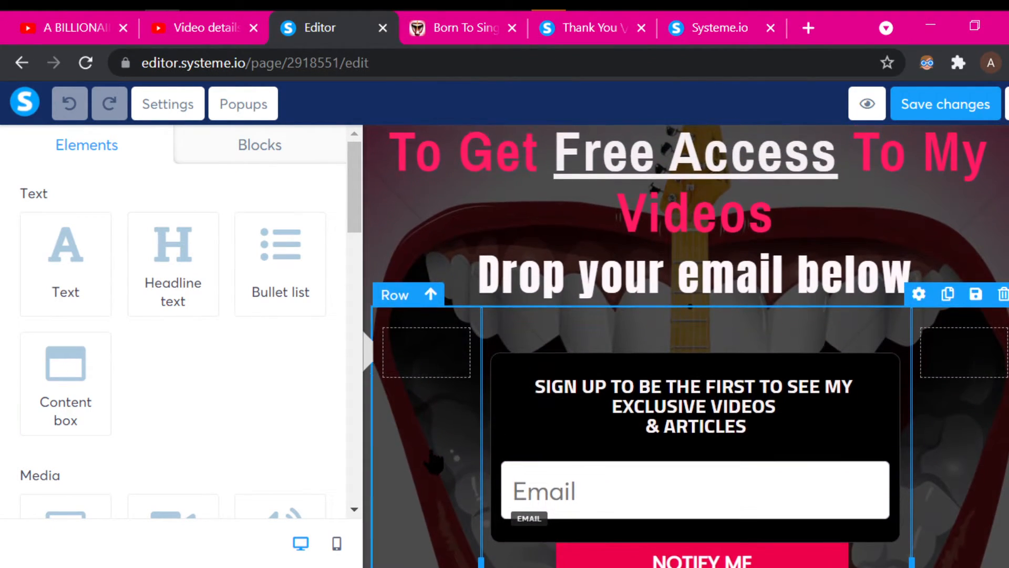
pyautogui.scroll(1, 434, 461)
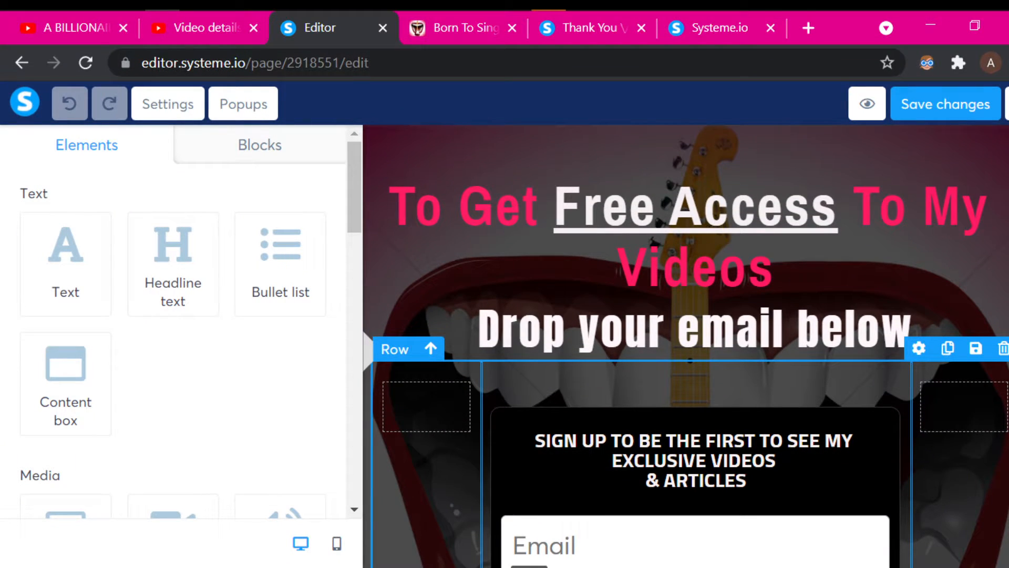
# Delete the row holding the email sign-up form, then exit the editor.
pyautogui.click(1002, 349)
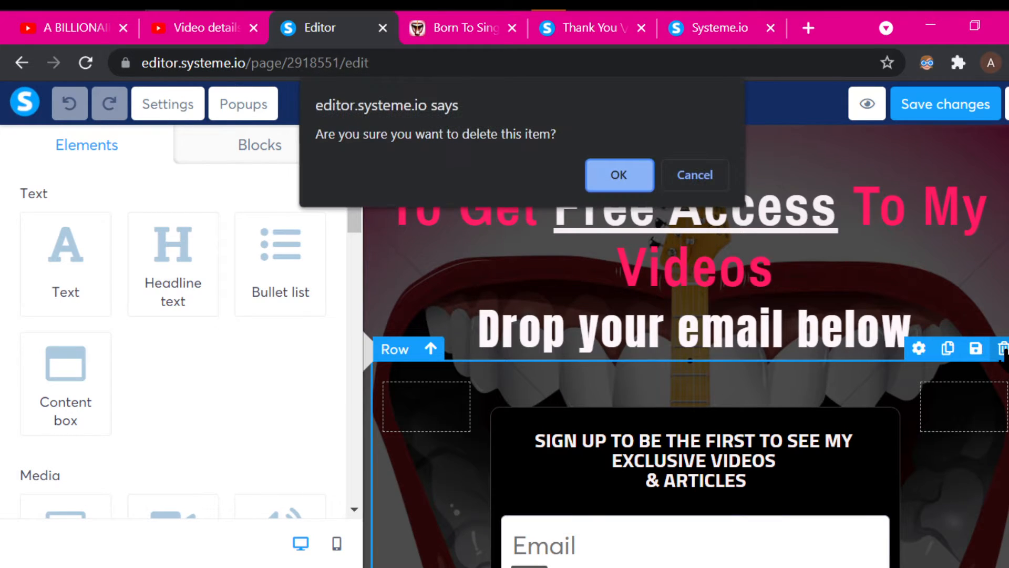
pyautogui.click(619, 177)
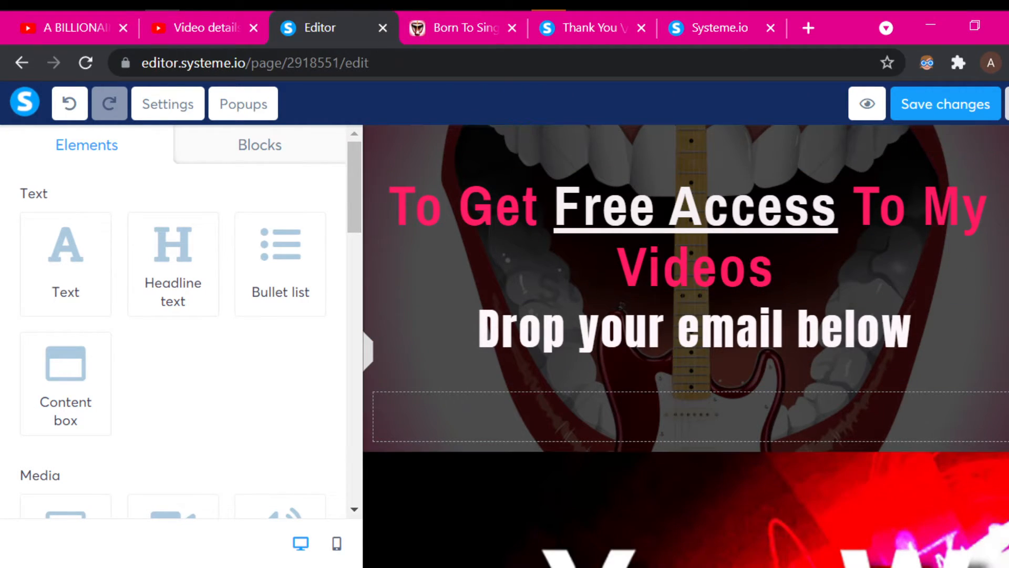
pyautogui.click(1007, 103)
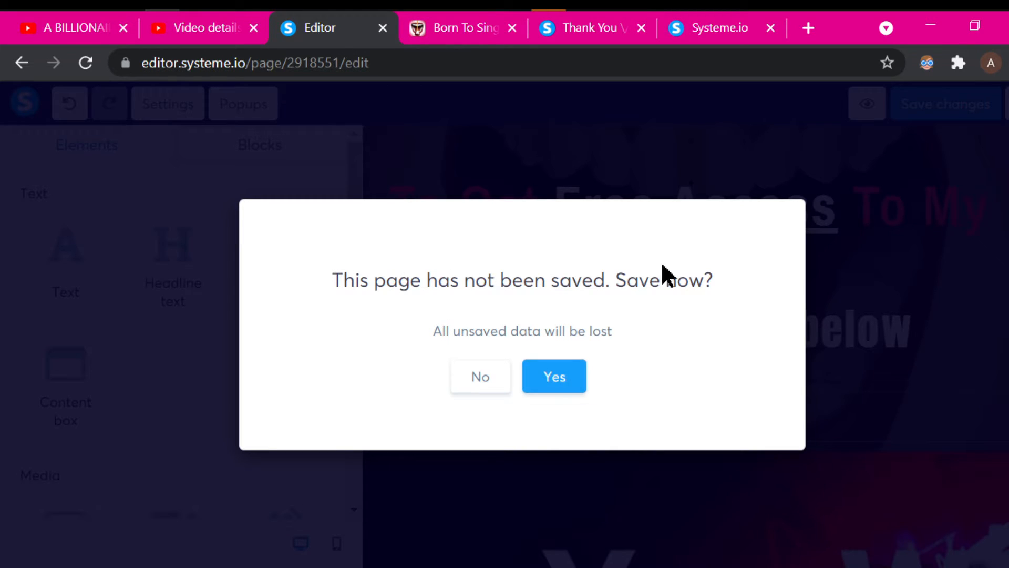
# Leave the editor without saving, discarding the sign-up row deletion.
pyautogui.click(478, 376)
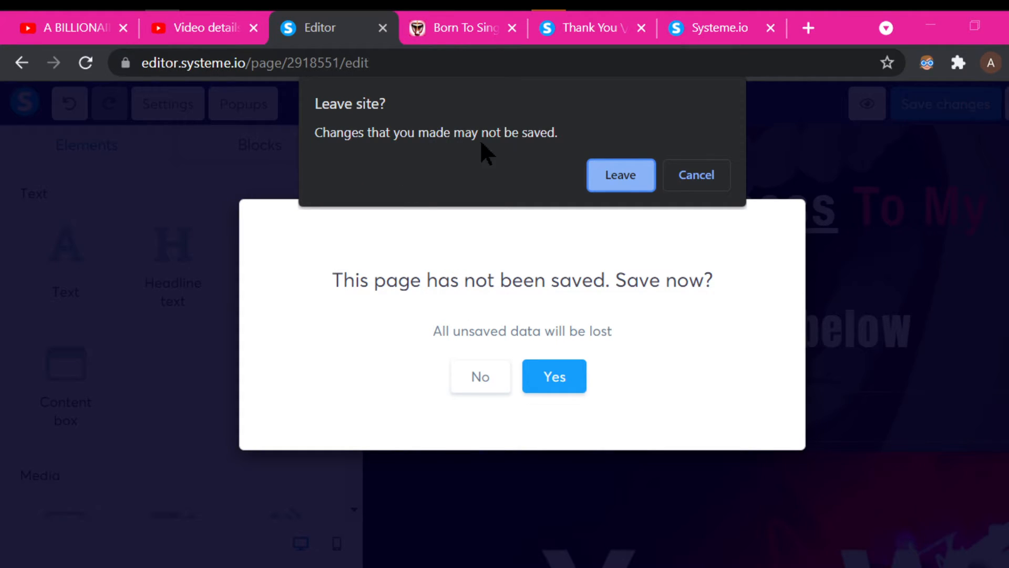
pyautogui.click(610, 174)
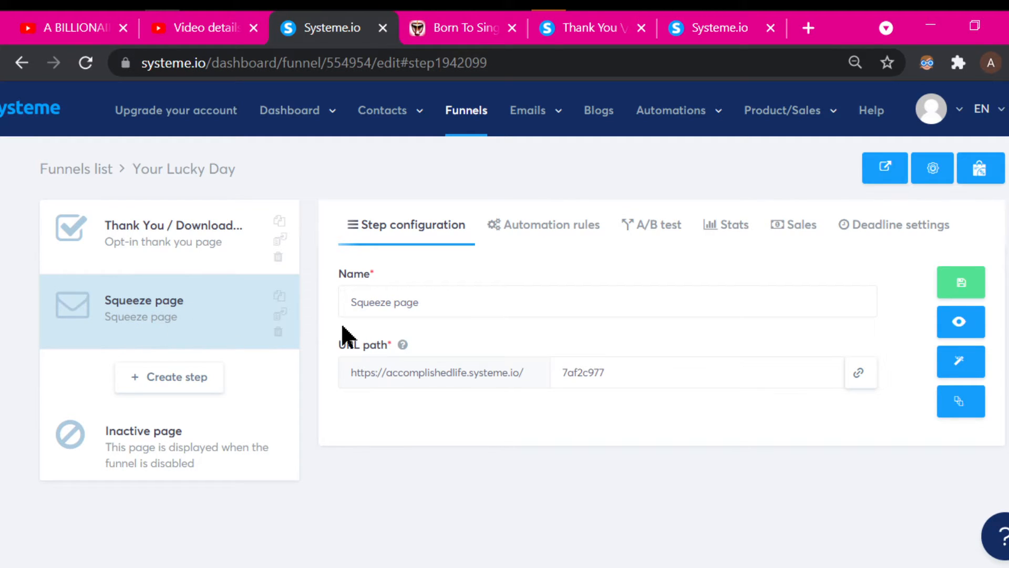
pyautogui.click(960, 370)
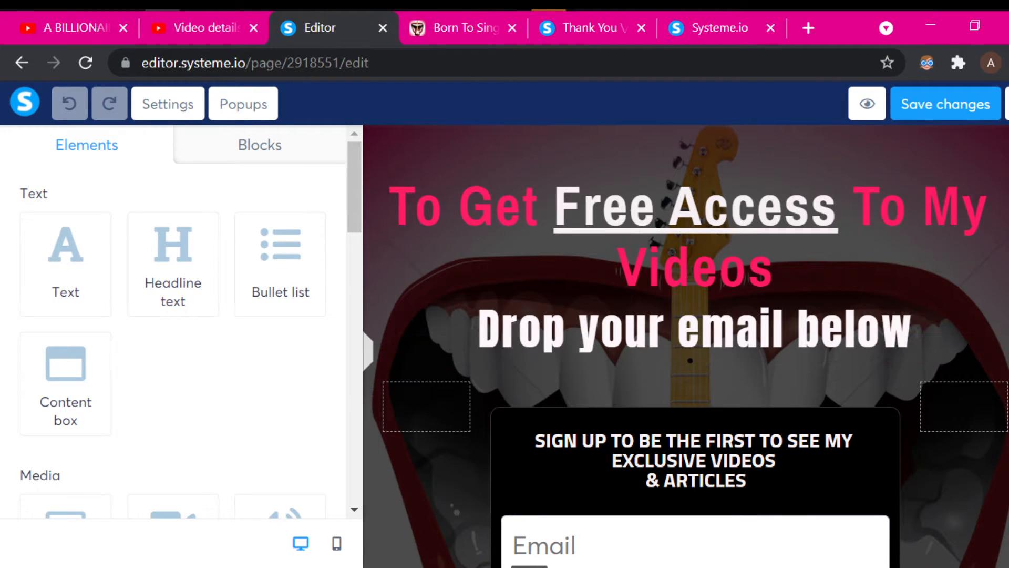
pyautogui.scroll(-4, 686, 346)
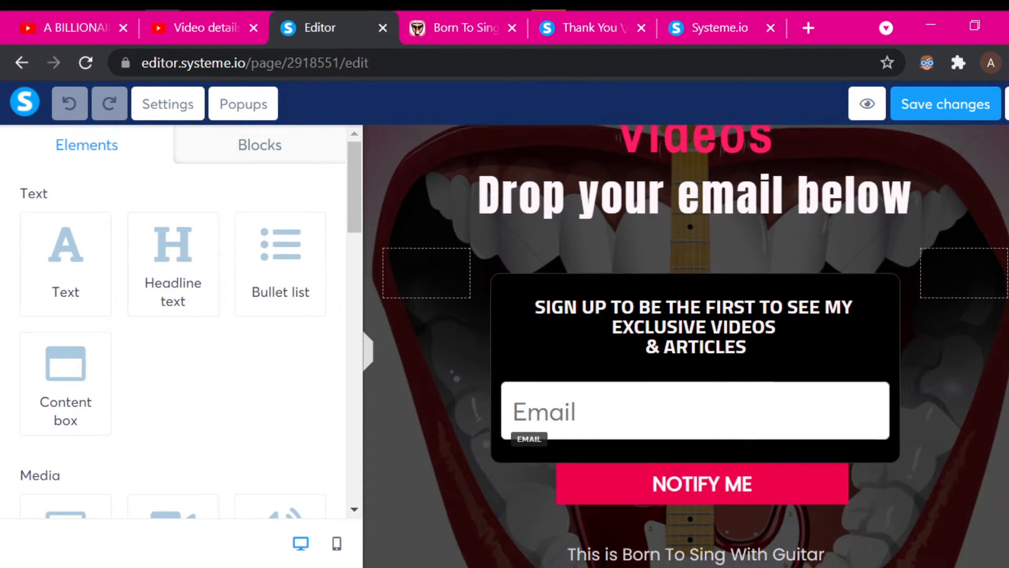
pyautogui.scroll(2, 690, 346)
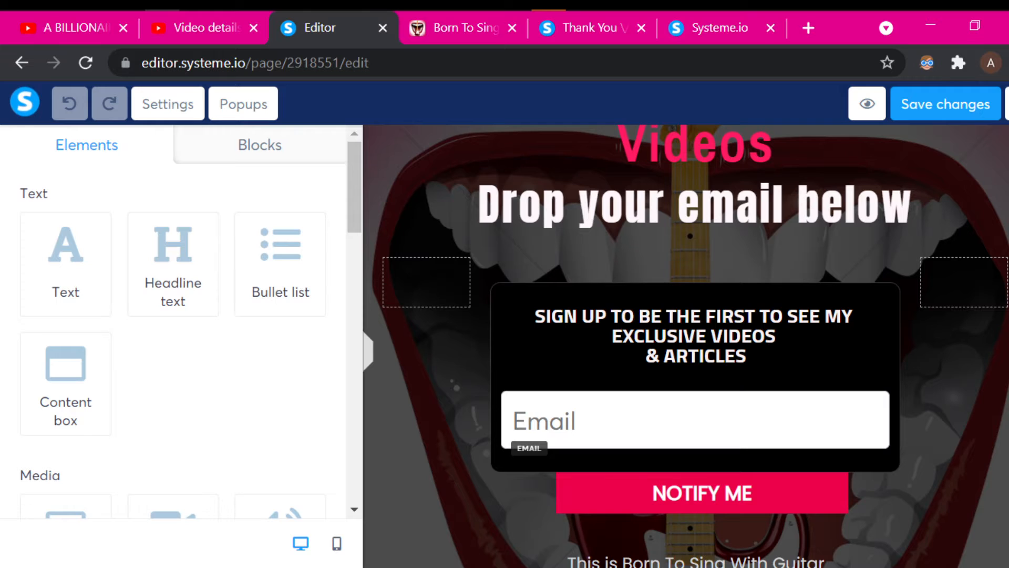
pyautogui.scroll(1, 690, 346)
pyautogui.scroll(1, 689, 346)
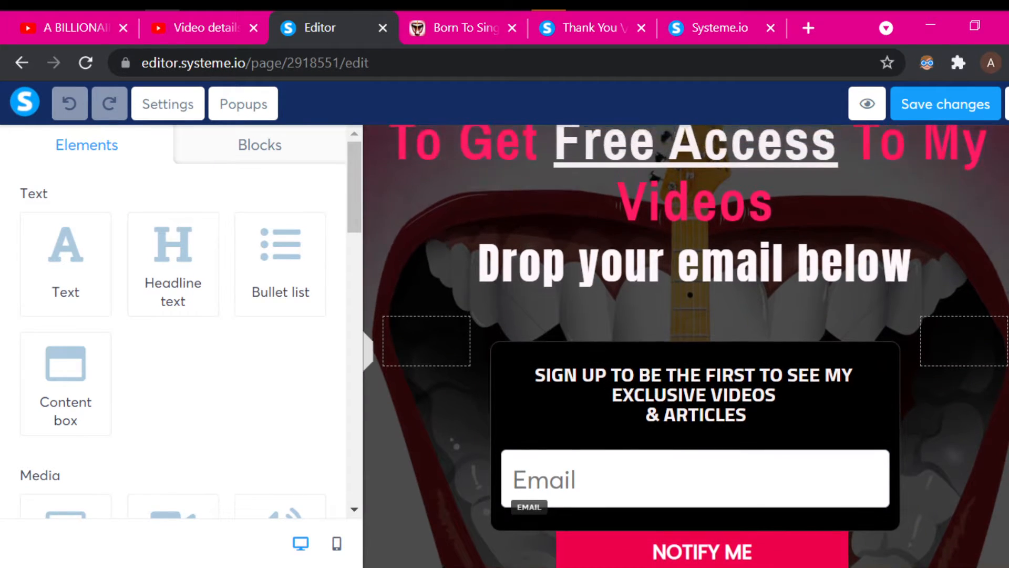
pyautogui.scroll(-2, 689, 346)
pyautogui.scroll(2, 689, 346)
pyautogui.scroll(1, 689, 346)
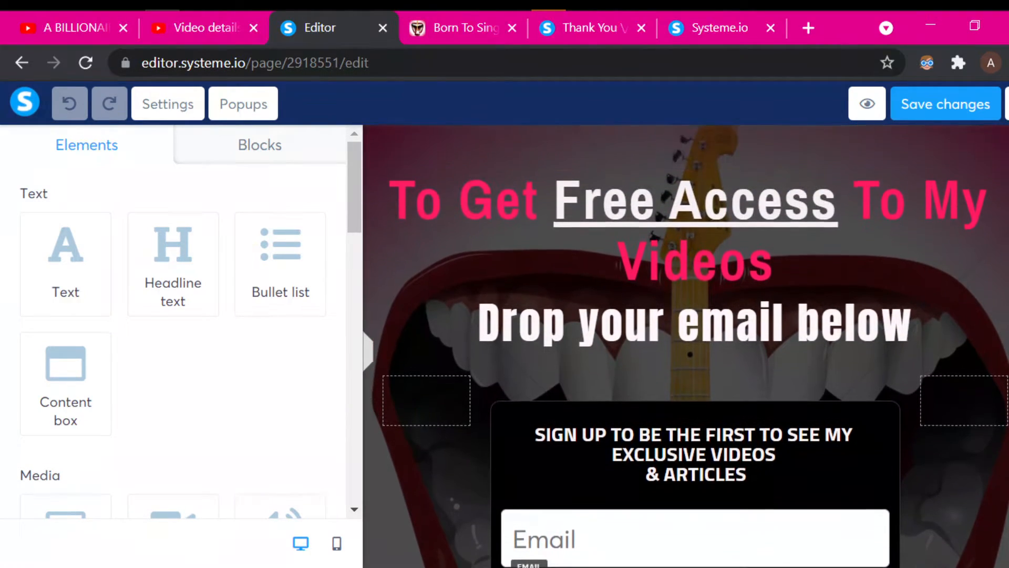
pyautogui.scroll(-1, 689, 346)
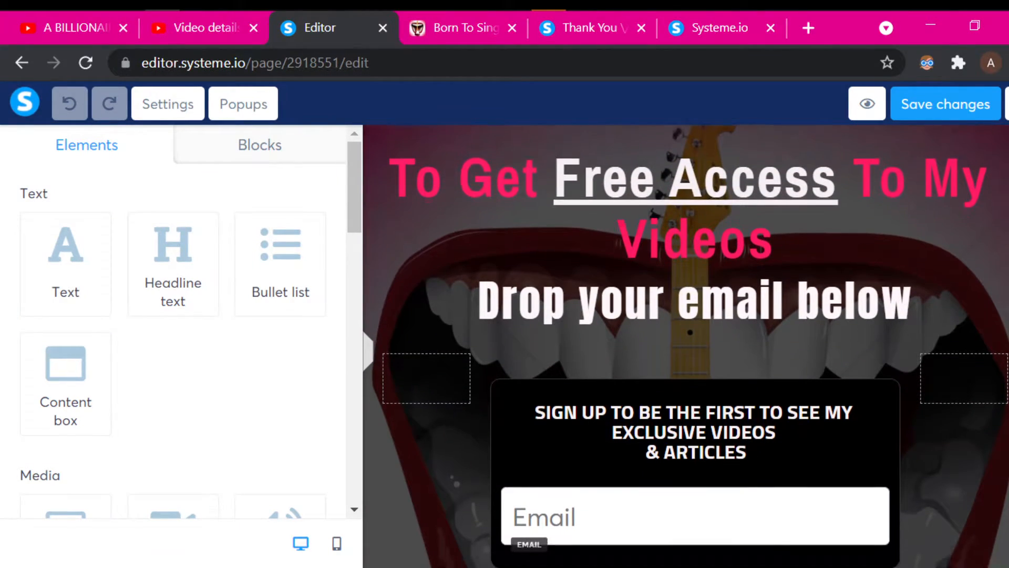
# Preview the squeeze page in its own tab and type test characters into the Email field.
pyautogui.click(866, 105)
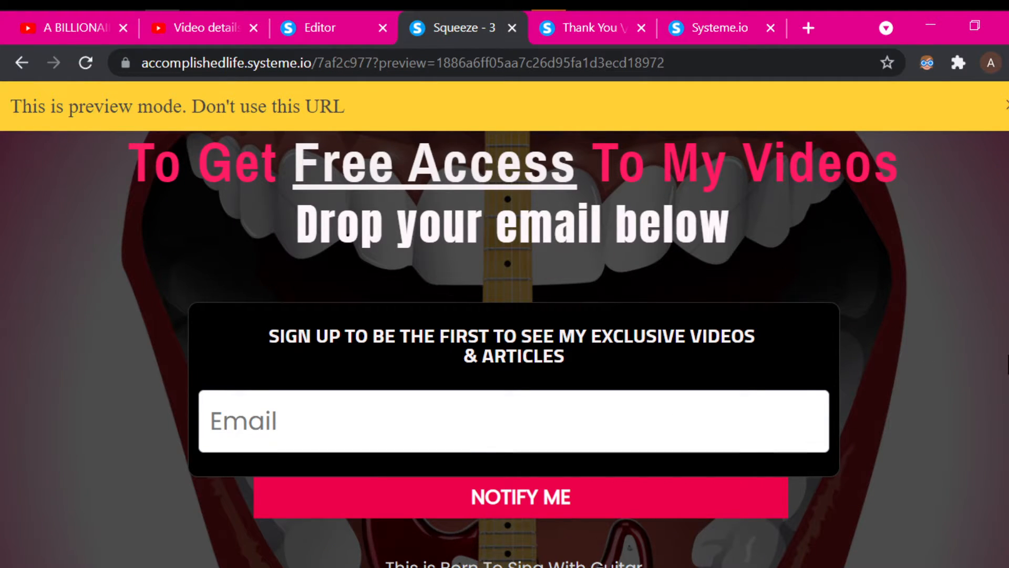
pyautogui.scroll(-4, 505, 324)
pyautogui.scroll(3, 504, 323)
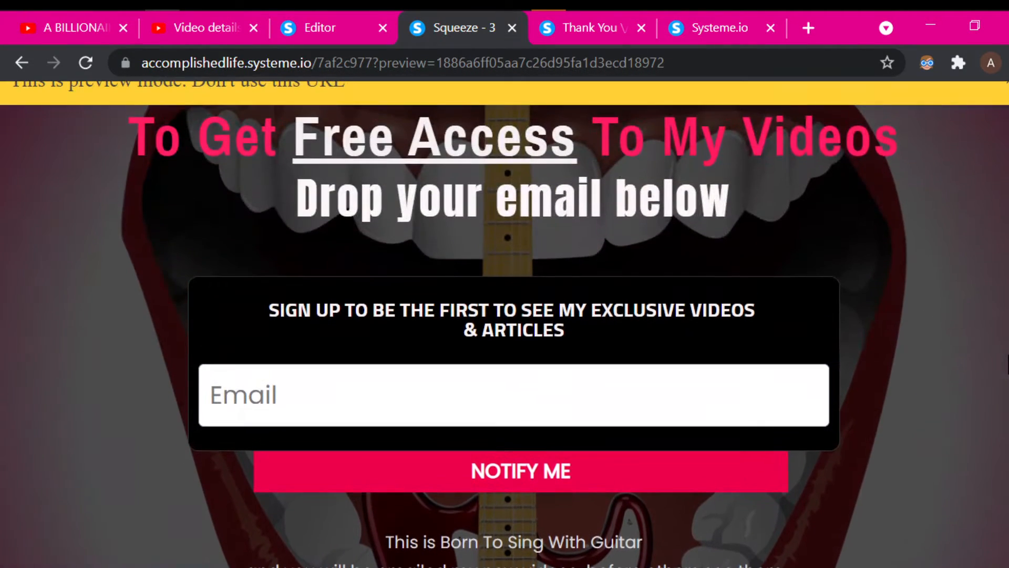
pyautogui.write('WW..WWLSQSHFLQH')
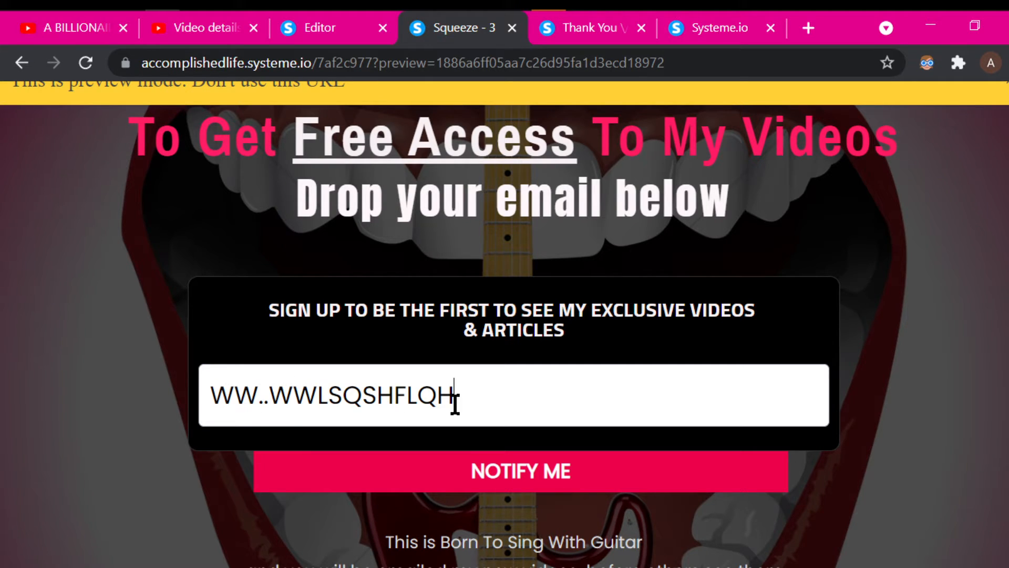
pyautogui.press('BackSpace')
pyautogui.press('BackSpace')
pyautogui.press('BackSpace')
pyautogui.press('BackSpace')
pyautogui.press('BackSpace')
pyautogui.press('BackSpace')
pyautogui.press('BackSpace')
pyautogui.press('BackSpace')
pyautogui.press('BackSpace')
pyautogui.press('BackSpace')
pyautogui.press('BackSpace')
pyautogui.press('BackSpace')
pyautogui.press('BackSpace')
pyautogui.press('BackSpace')
pyautogui.press('BackSpace')
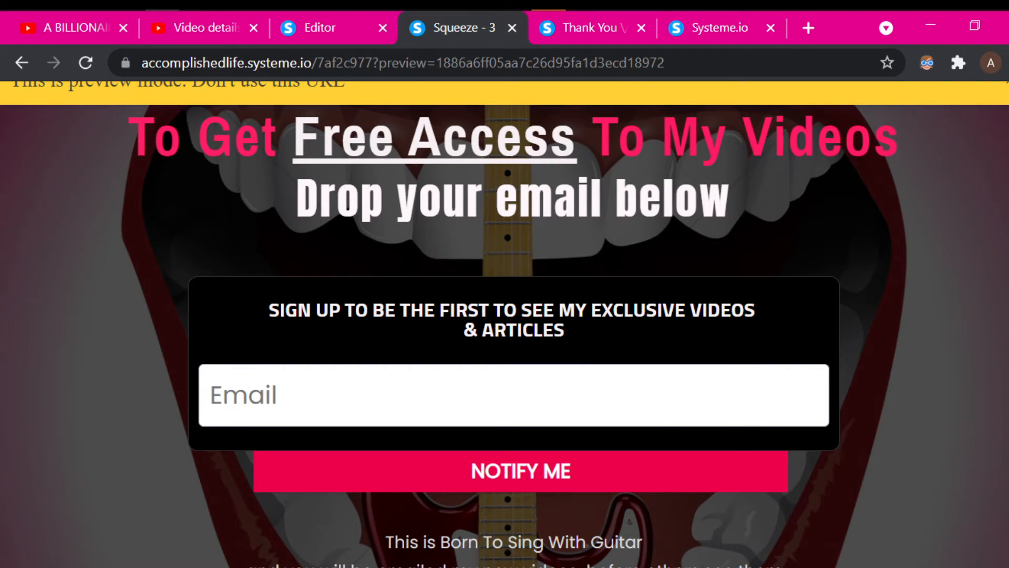
pyautogui.scroll(-3, 505, 323)
pyautogui.scroll(1, 505, 324)
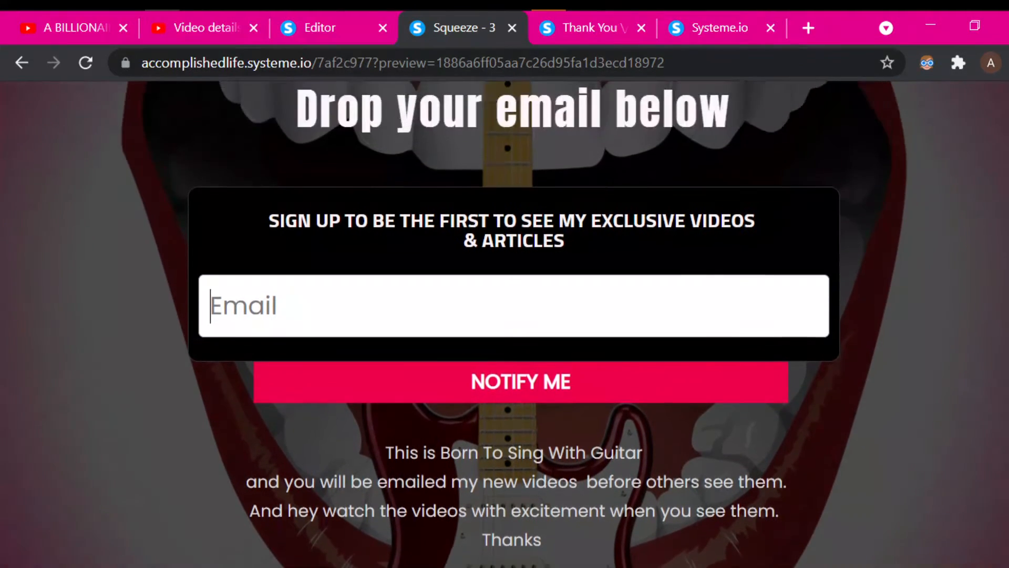
pyautogui.scroll(1, 504, 324)
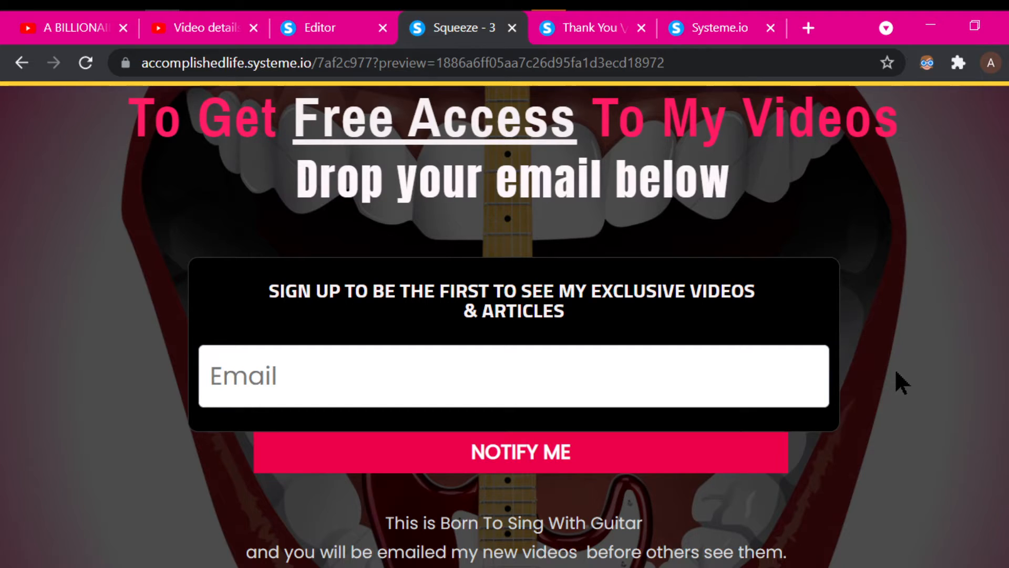
# Check and dismiss the hidden tray icons, then scroll the preview to the email warning.
pyautogui.click(792, 6)
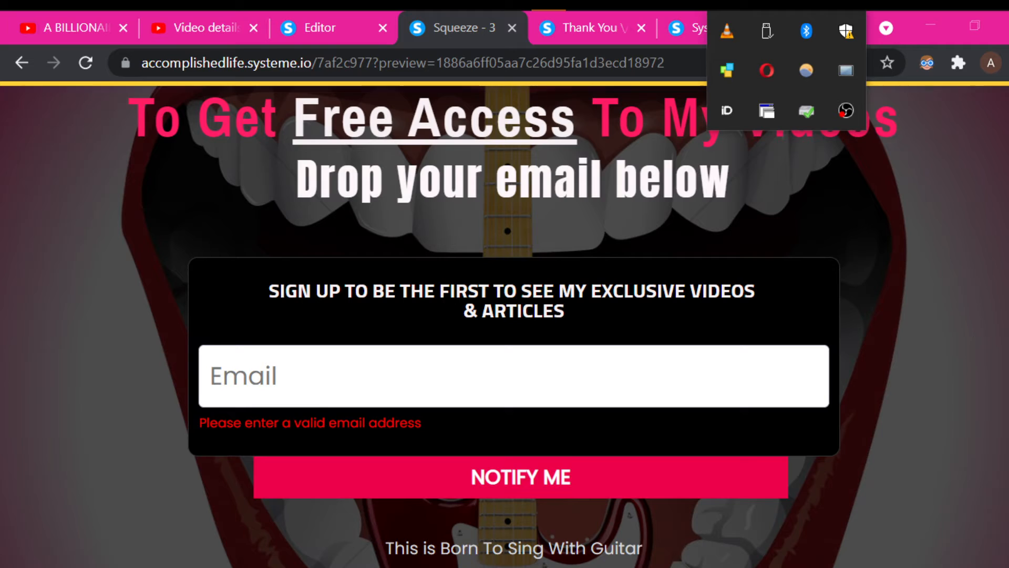
pyautogui.moveTo(1008, 311); pyautogui.dragTo(1008, 309)
pyautogui.scroll(-3, 504, 324)
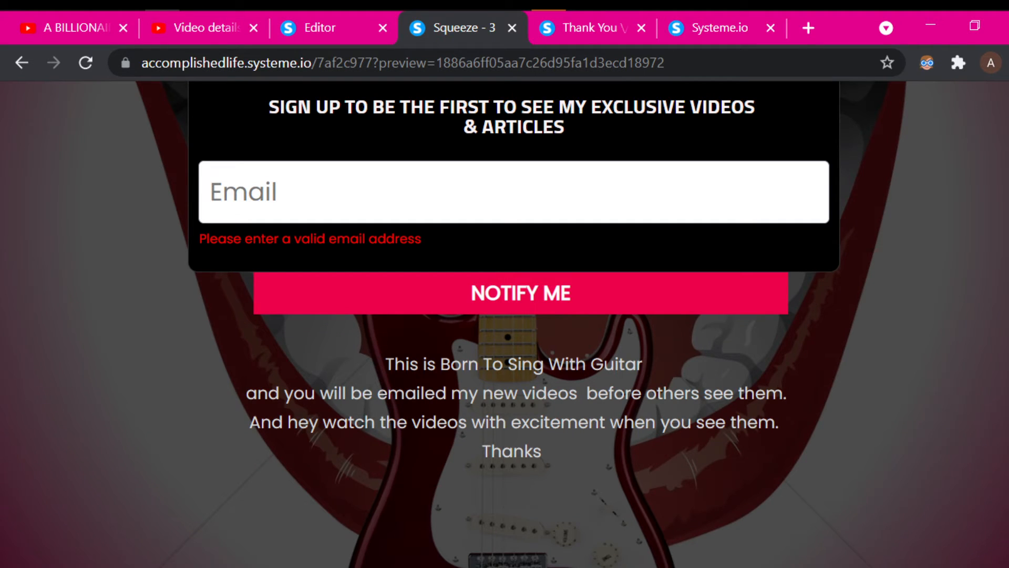
pyautogui.scroll(4, 505, 315)
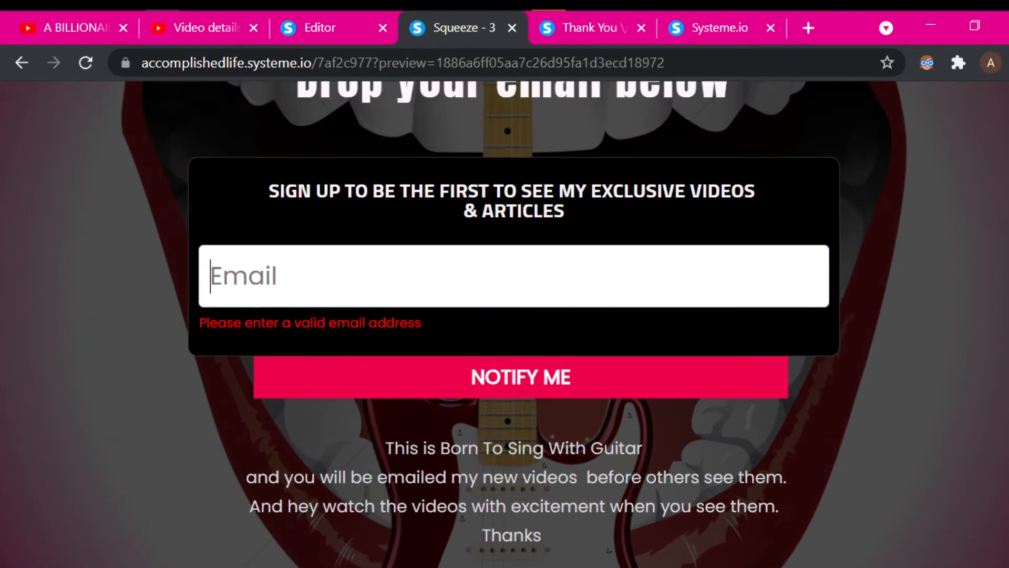
pyautogui.scroll(1, 505, 315)
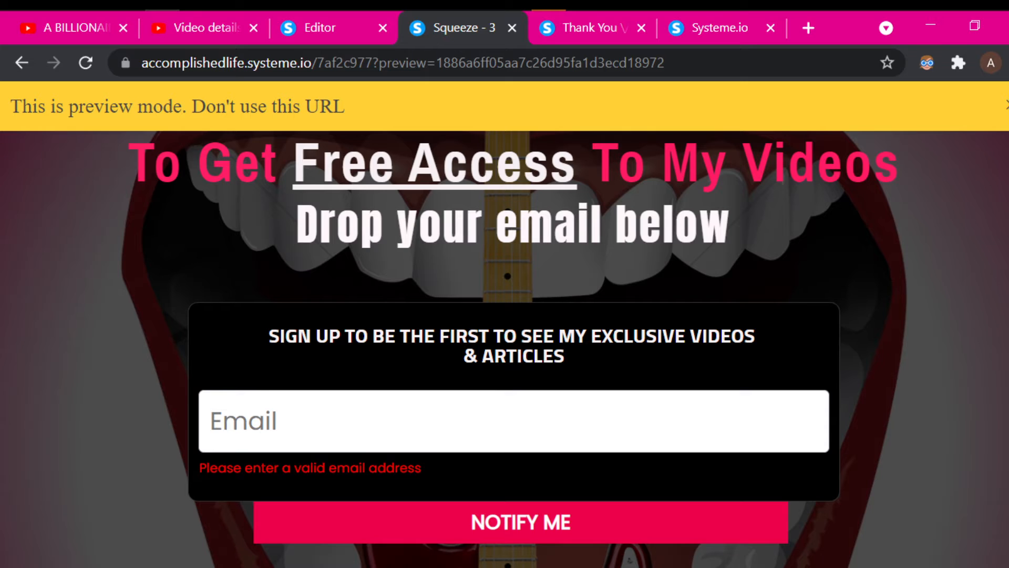
pyautogui.scroll(-3, 505, 325)
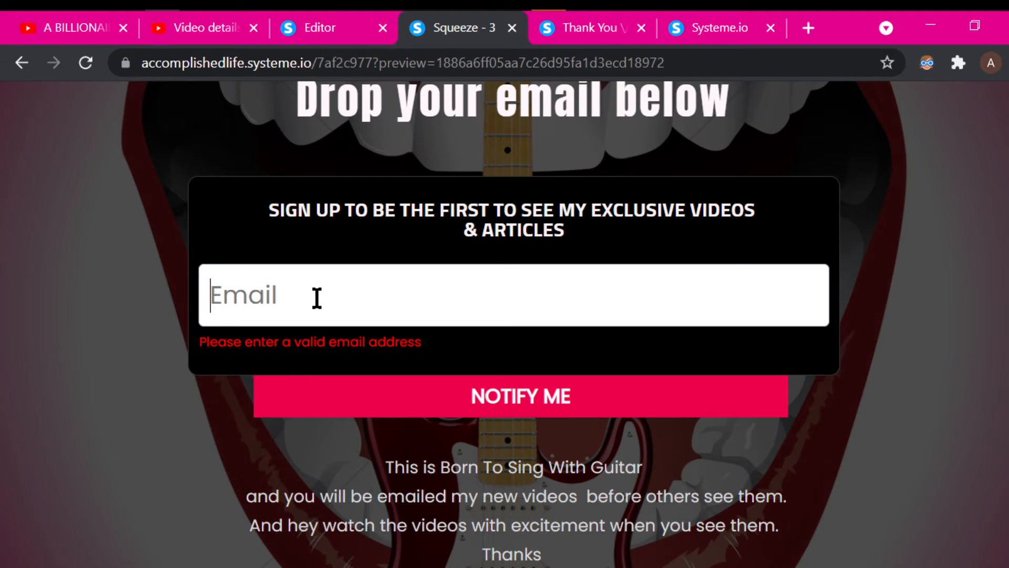
pyautogui.write('dkjkgdkdkh')
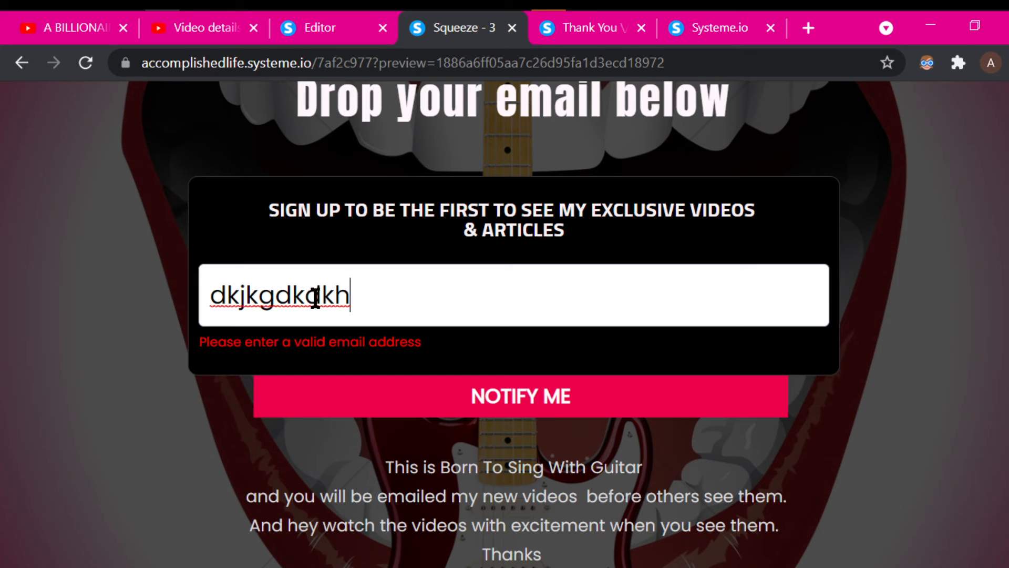
pyautogui.doubleClick(316, 298)
pyautogui.press('BackSpace')
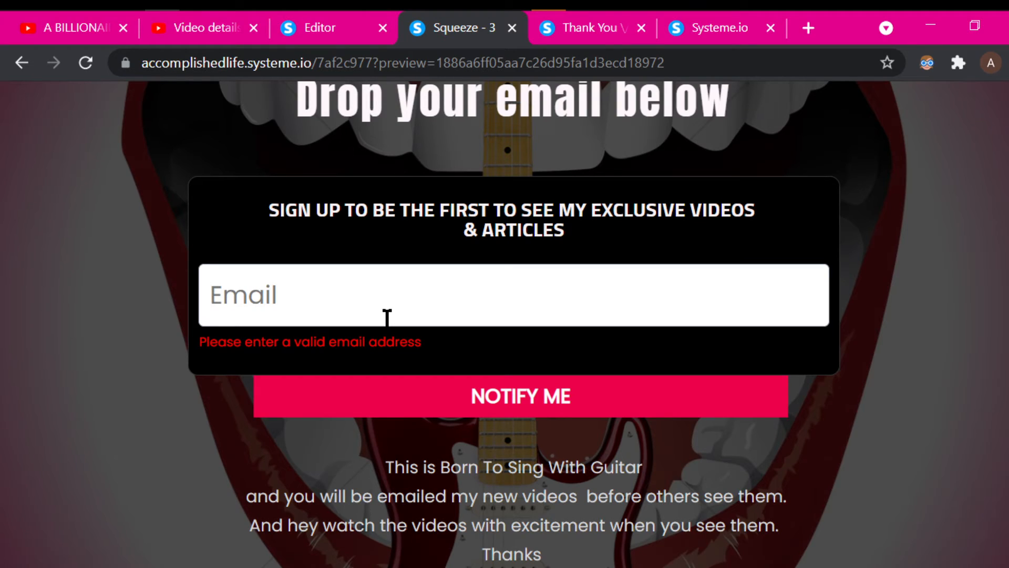
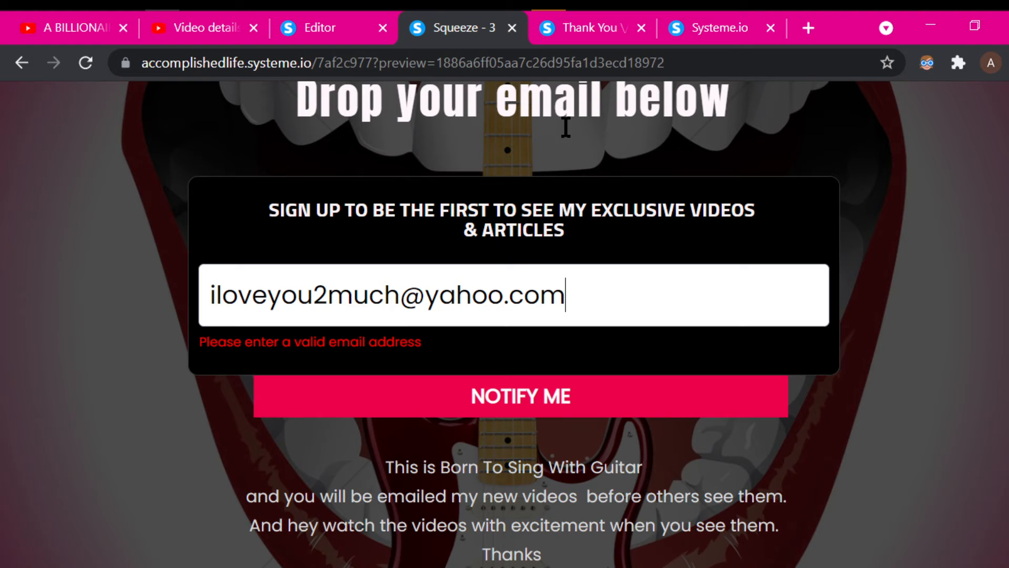
# Enter a test email address in the Email field and submit it with NOTIFY ME.
pyautogui.scroll(3, 582, 191)
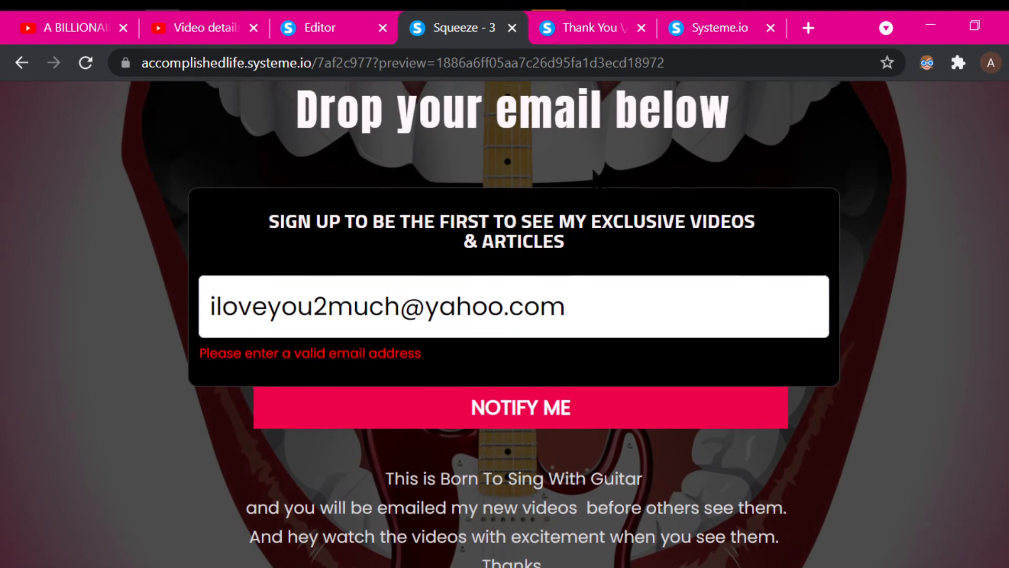
pyautogui.scroll(1, 594, 178)
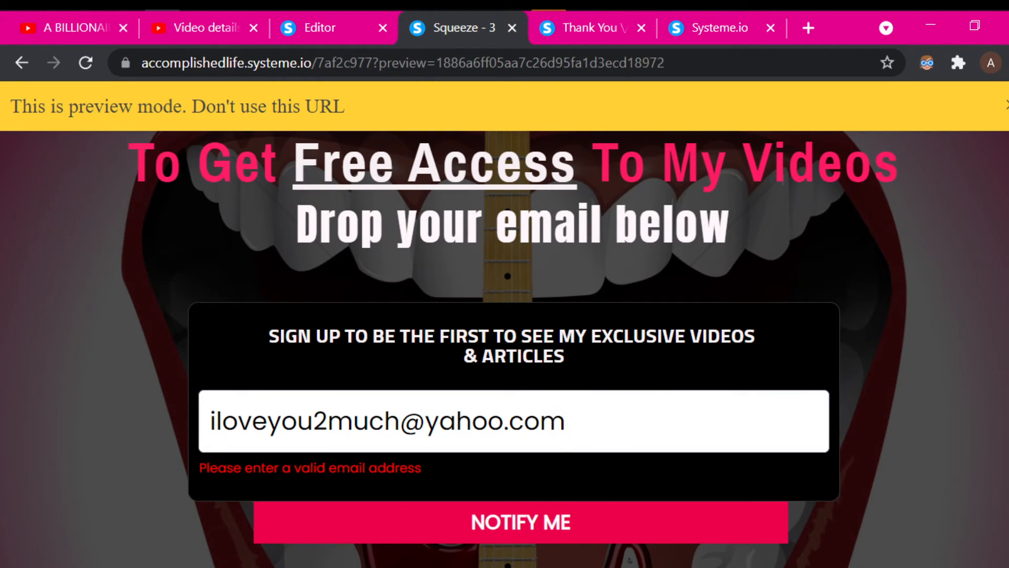
pyautogui.scroll(-3, 243, 306)
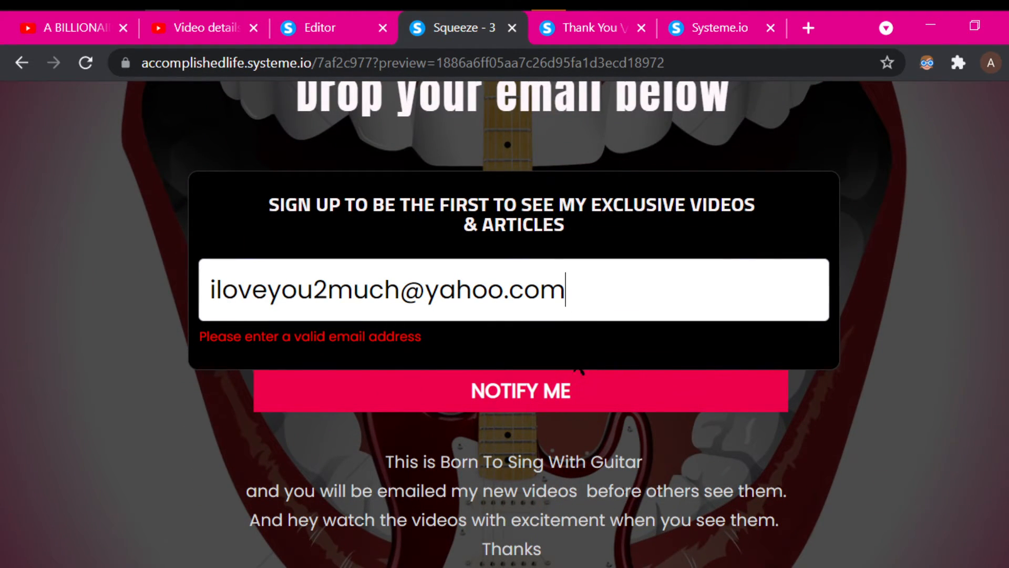
pyautogui.click(515, 386)
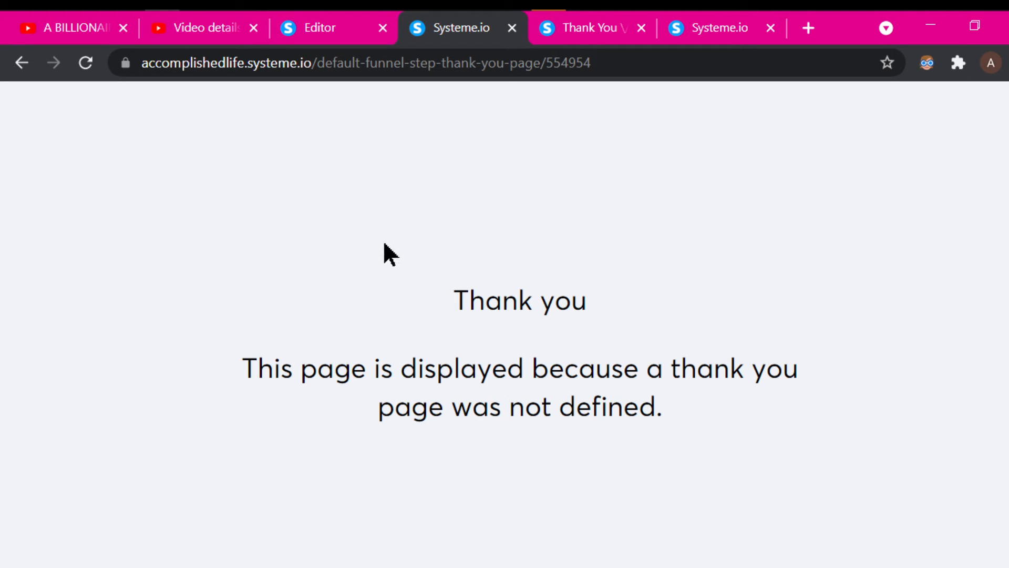
# Check the custom Thank You page, close both thank-you tabs, and return to the editor.
pyautogui.click(578, 33)
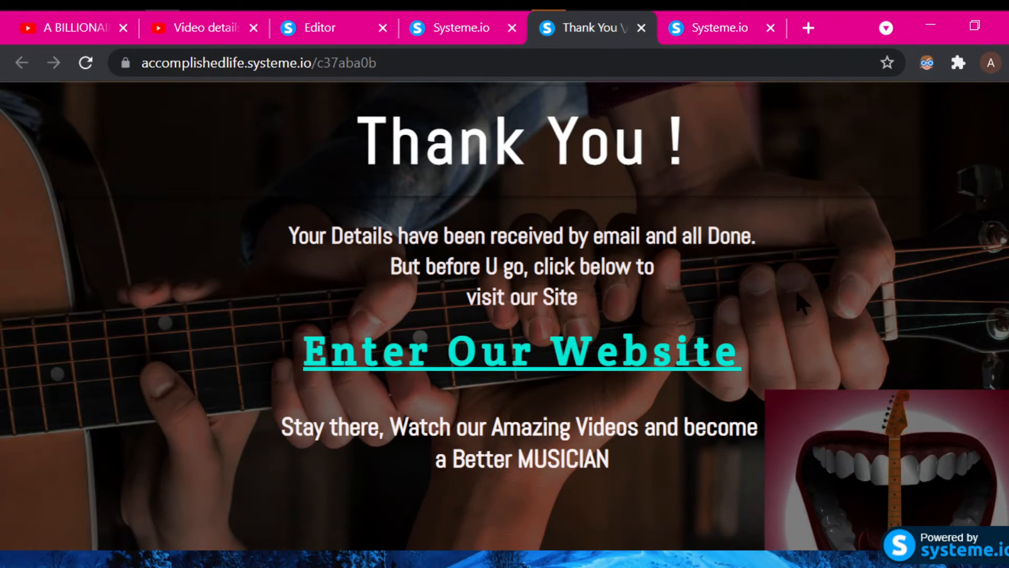
pyautogui.click(641, 28)
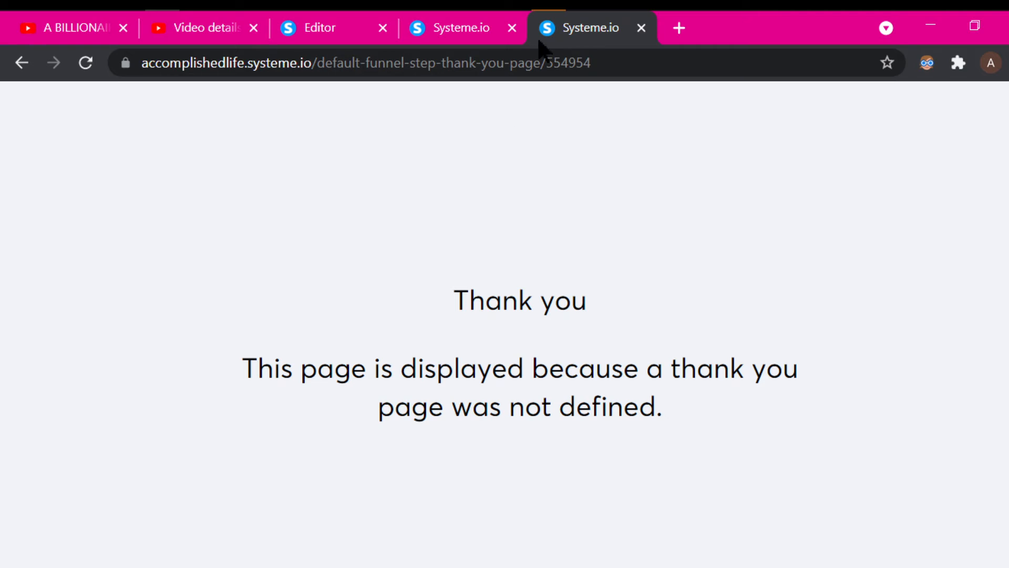
pyautogui.click(641, 27)
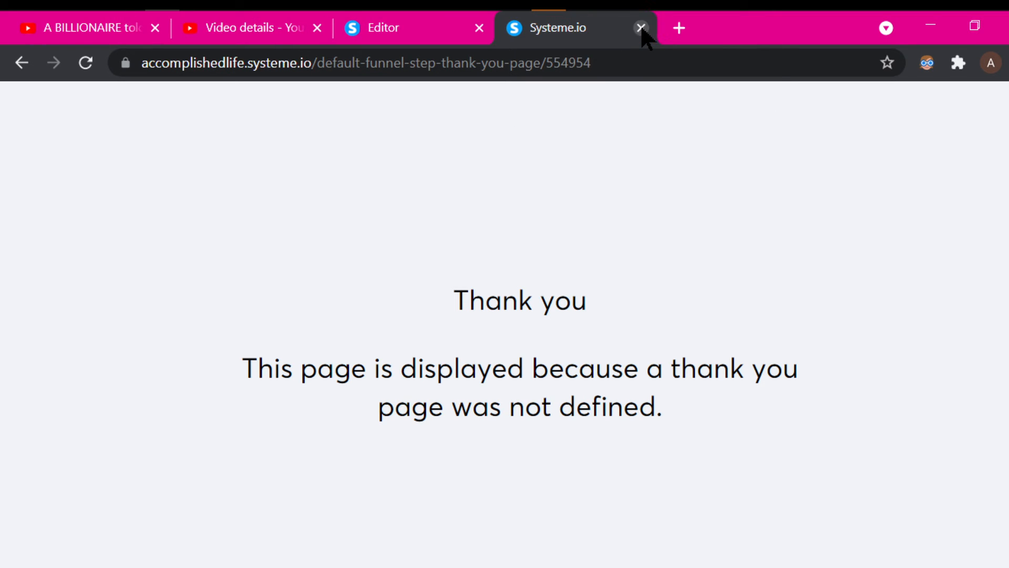
pyautogui.click(412, 31)
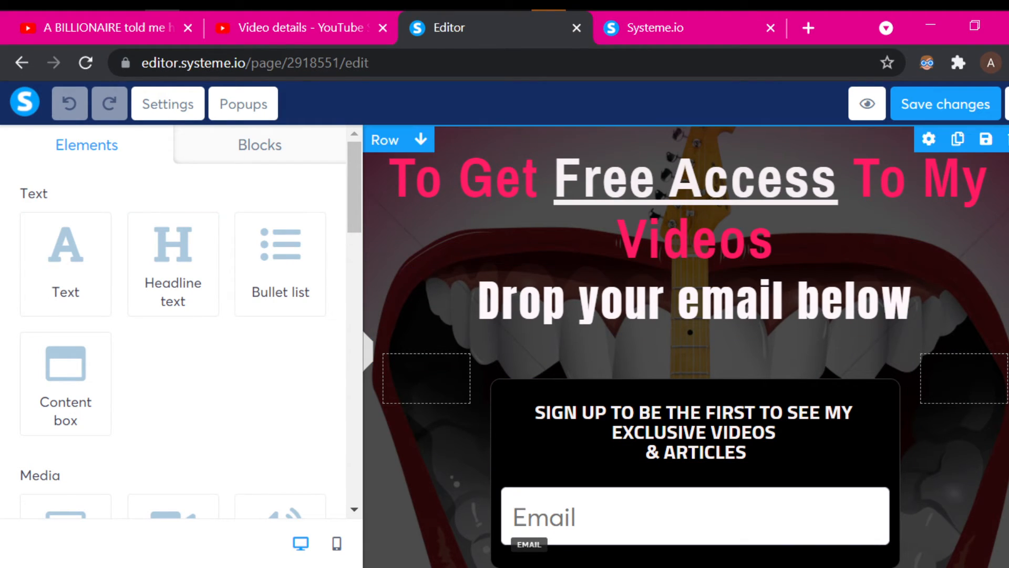
pyautogui.scroll(-5, 686, 346)
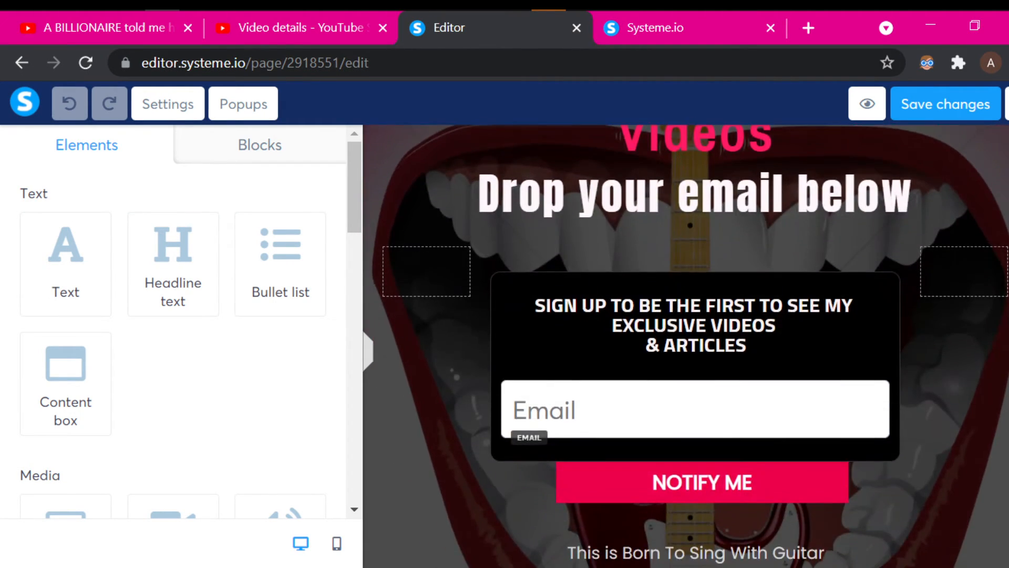
pyautogui.scroll(-1, 686, 346)
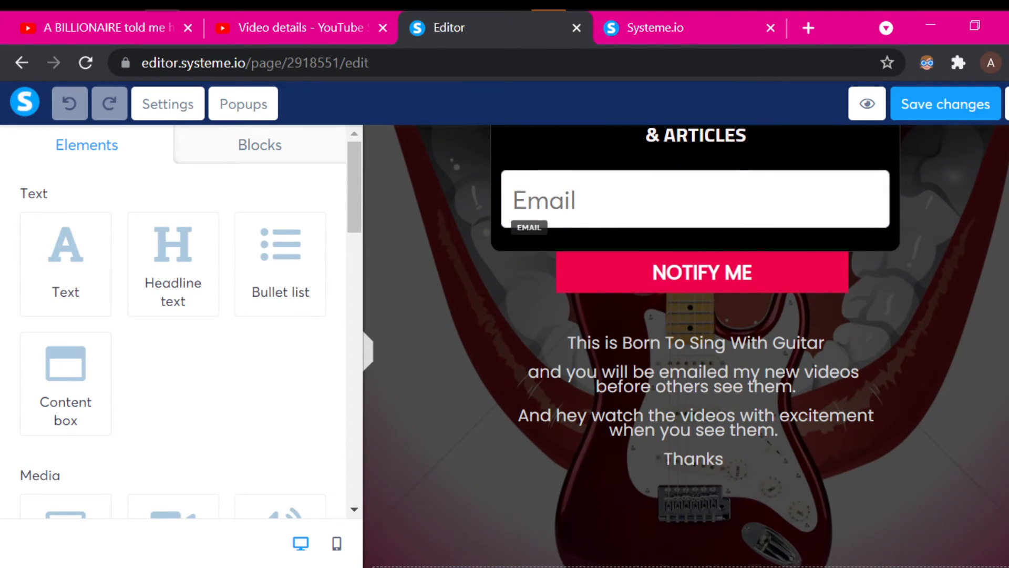
pyautogui.scroll(-2, 686, 346)
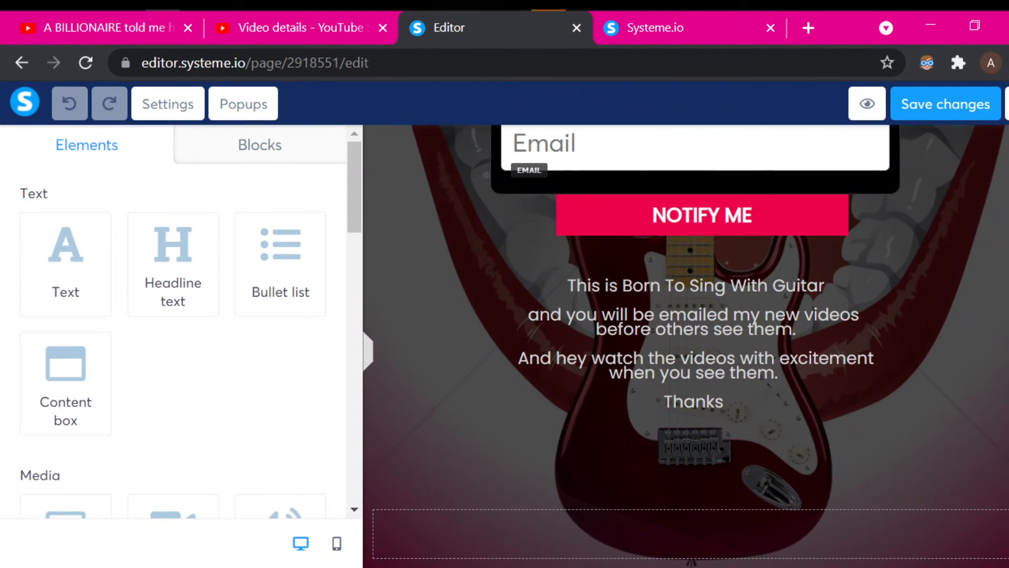
pyautogui.scroll(3, 686, 346)
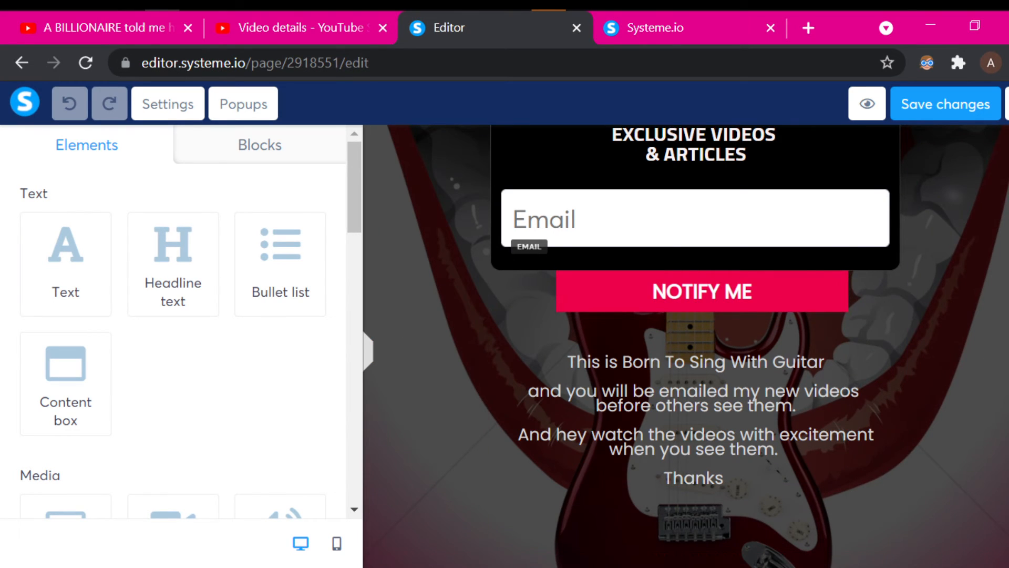
pyautogui.scroll(3, 690, 346)
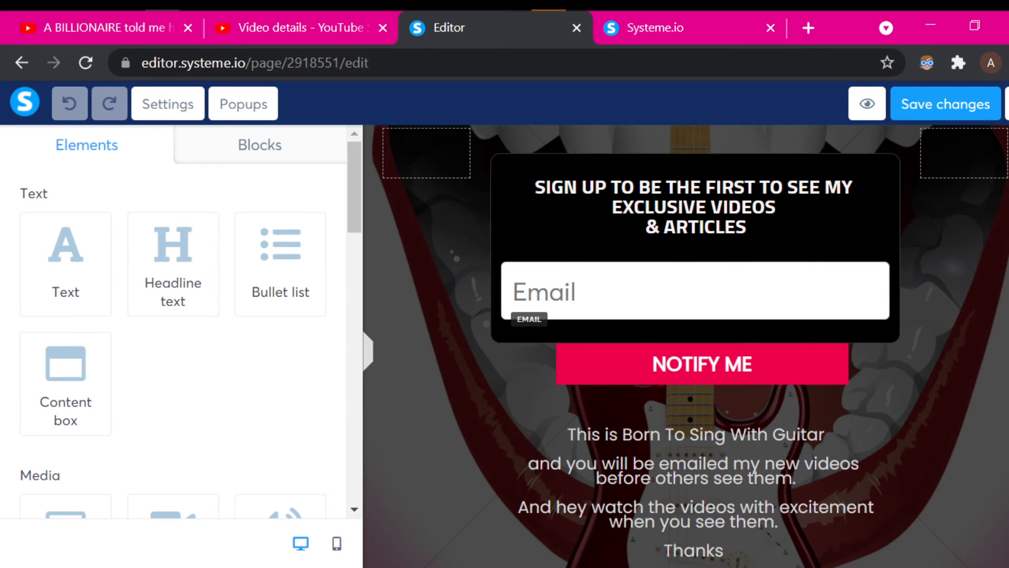
pyautogui.scroll(2, 530, 181)
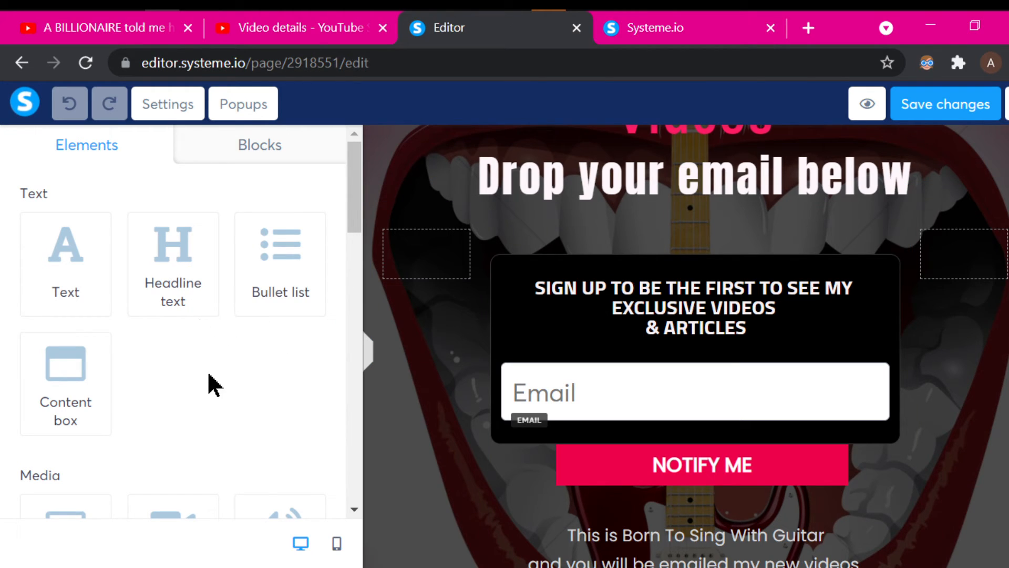
pyautogui.scroll(-5, 219, 410)
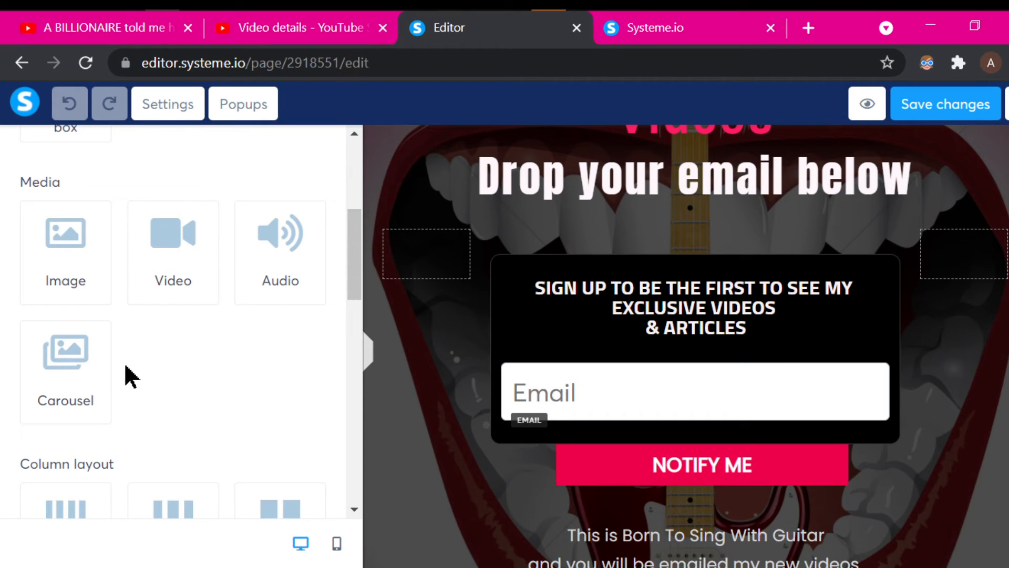
pyautogui.scroll(-6, 223, 418)
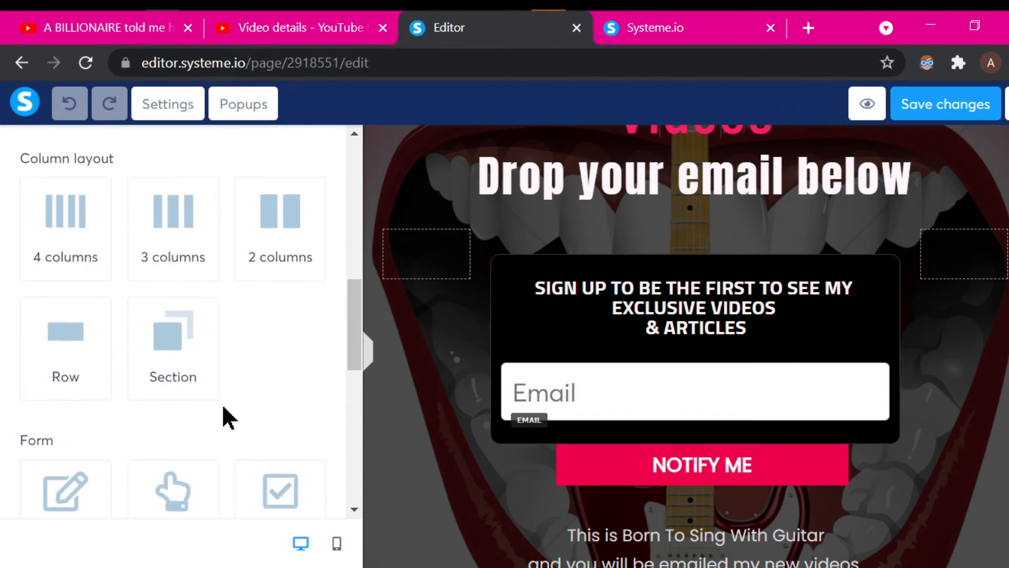
pyautogui.scroll(-3, 230, 417)
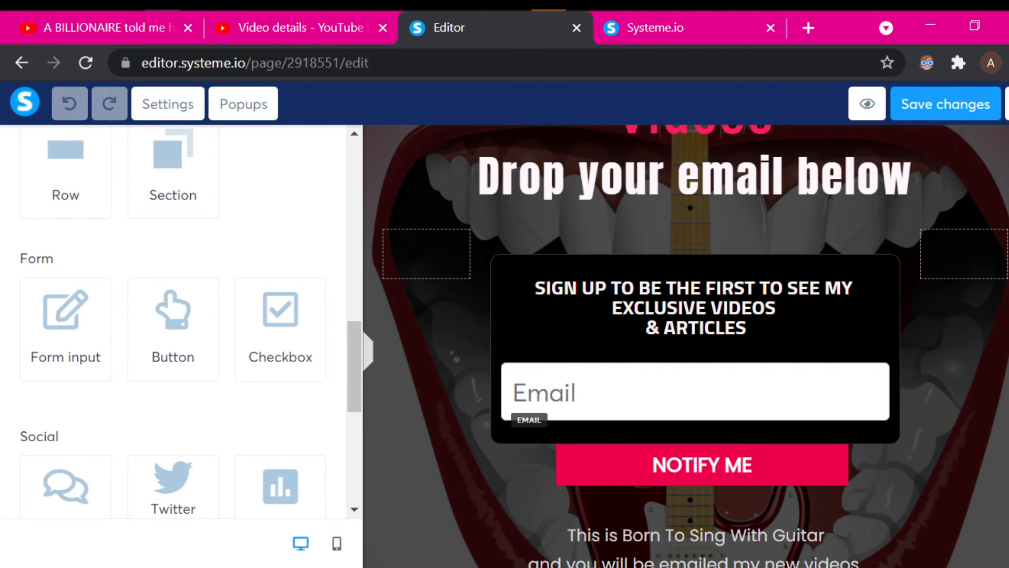
pyautogui.scroll(-1, 691, 346)
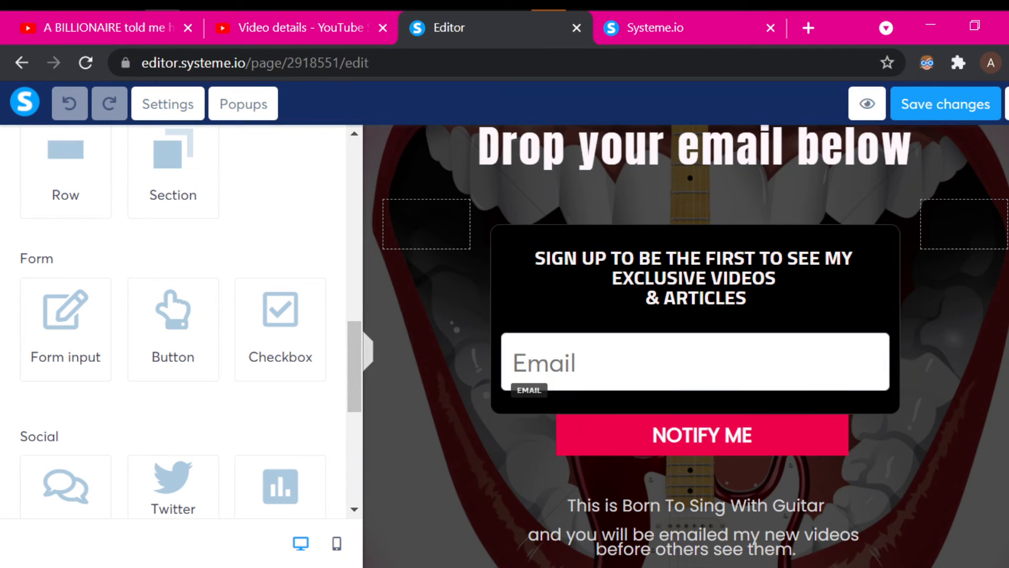
pyautogui.scroll(-3, 686, 346)
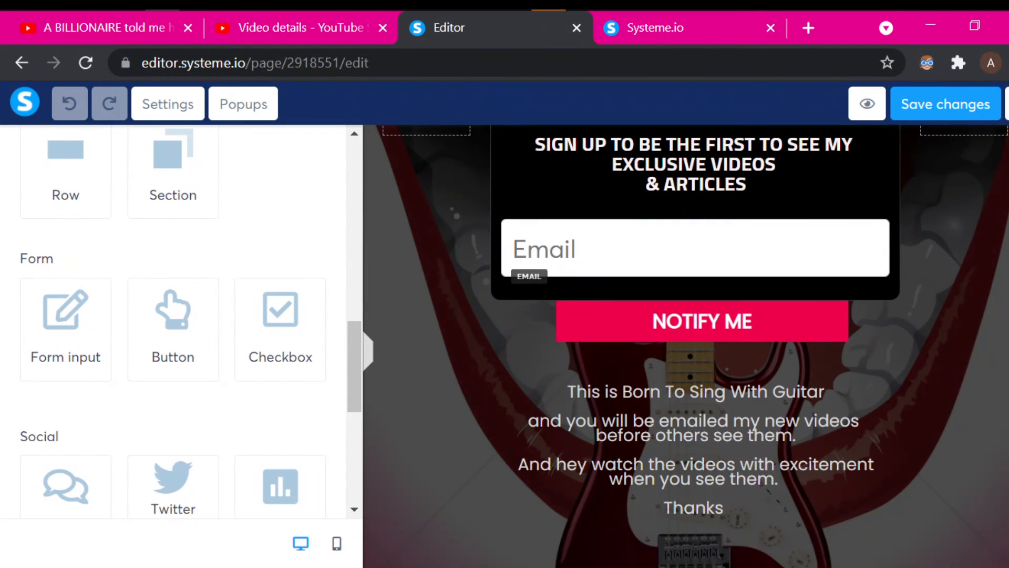
pyautogui.scroll(-1, 686, 346)
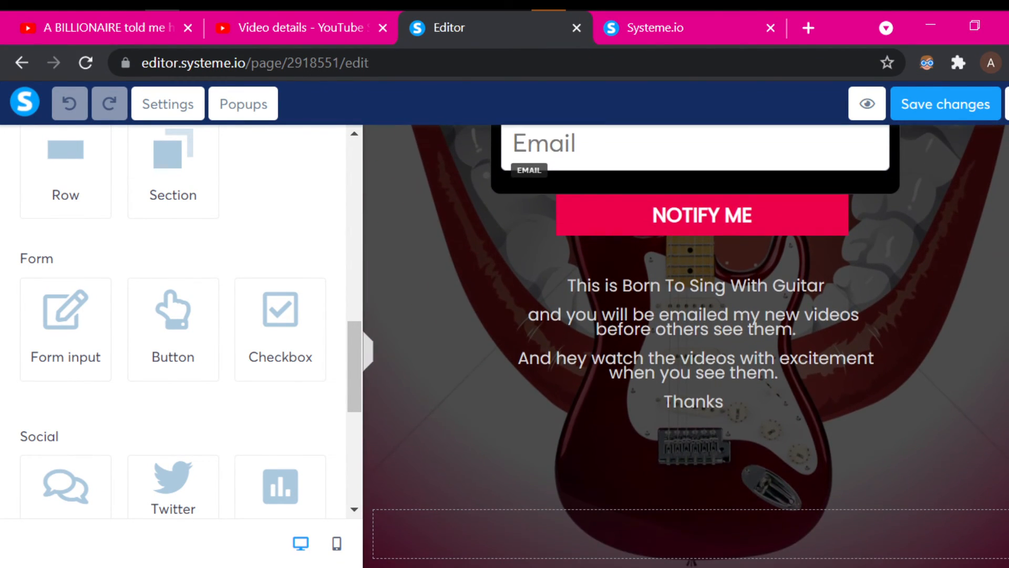
pyautogui.scroll(4, 686, 346)
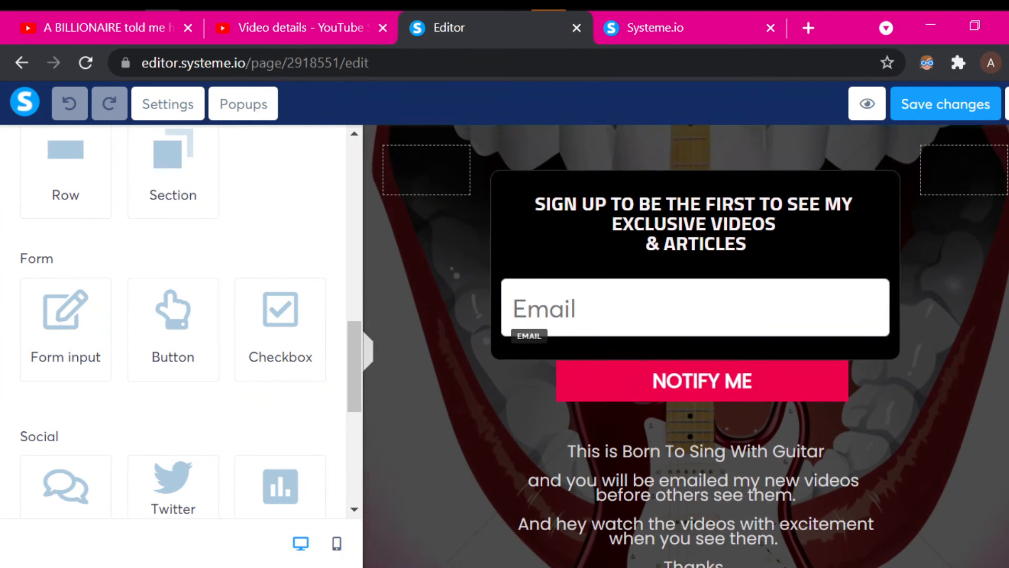
pyautogui.scroll(1, 686, 346)
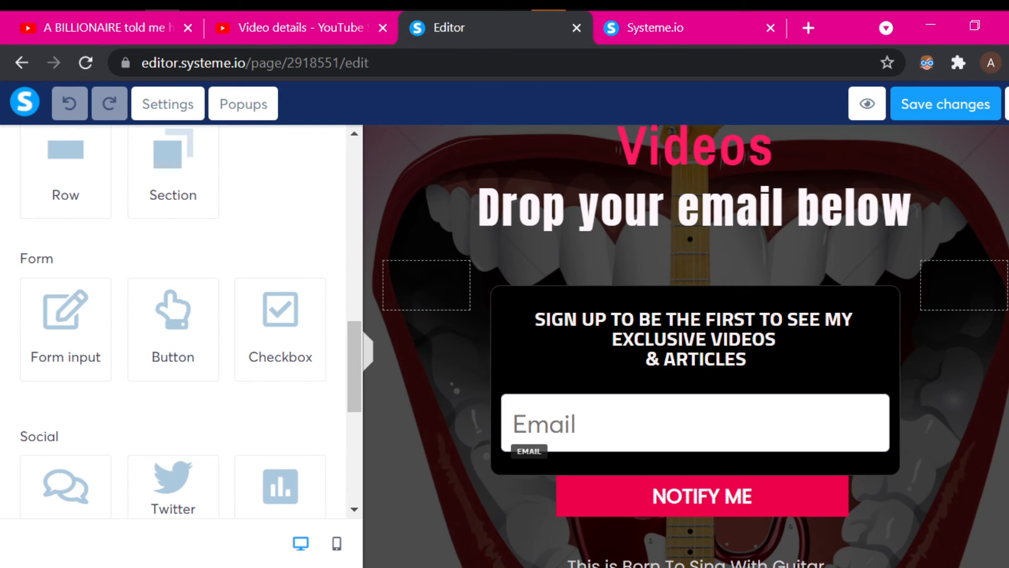
pyautogui.scroll(-2, 683, 404)
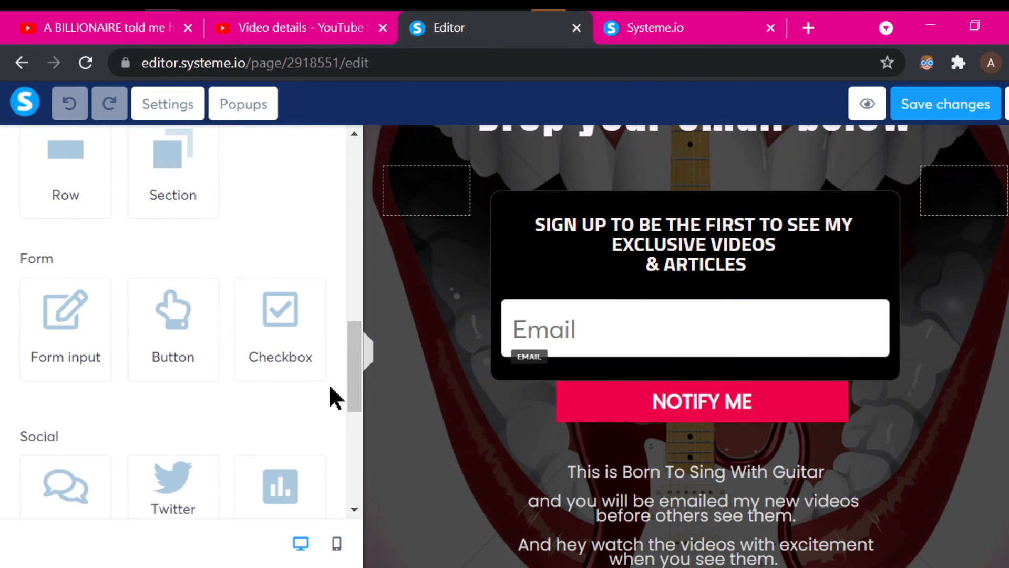
pyautogui.scroll(-1, 353, 368)
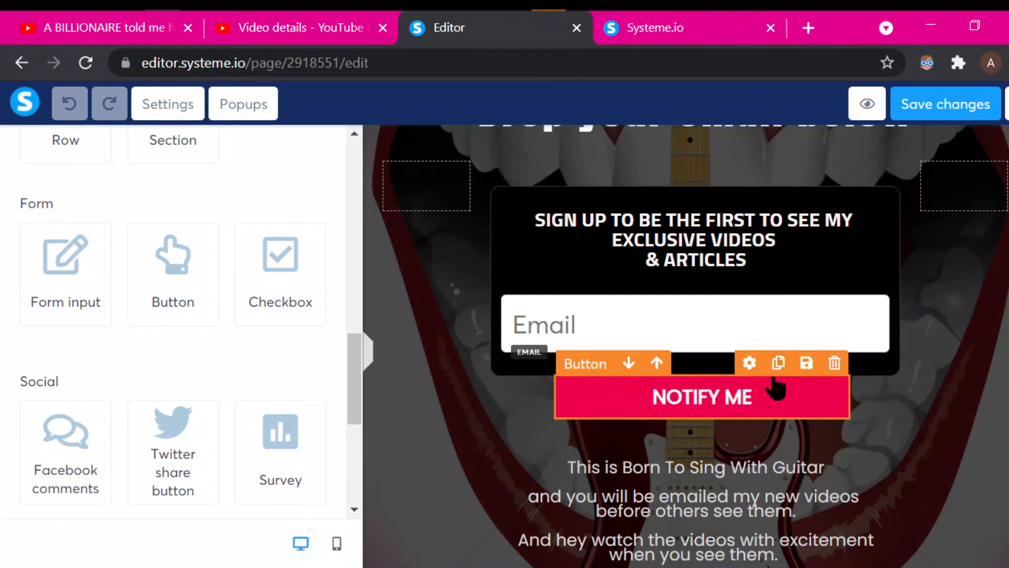
# Show the hidden icons panel from the Windows taskbar tray.
pyautogui.click(791, 9)
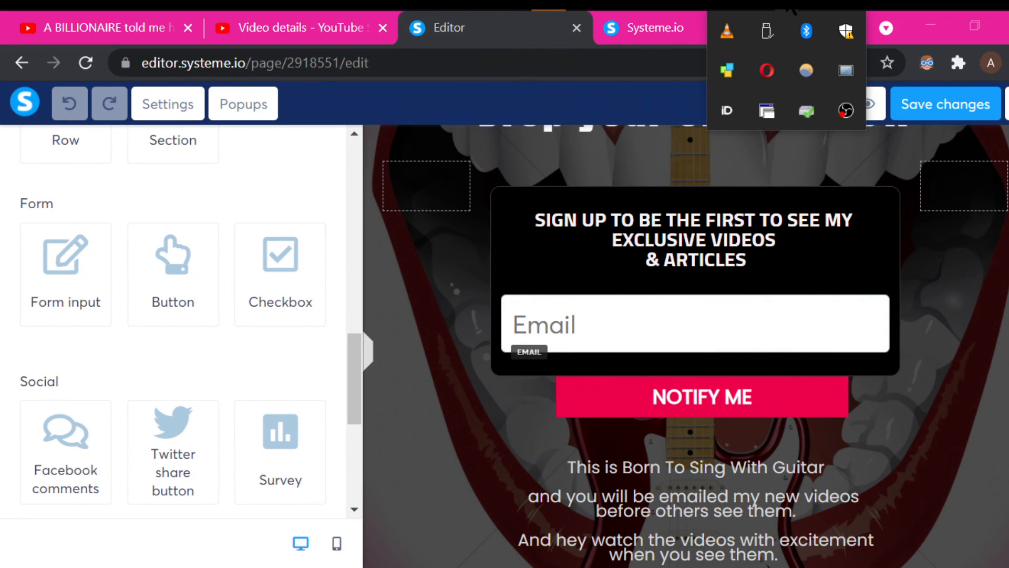